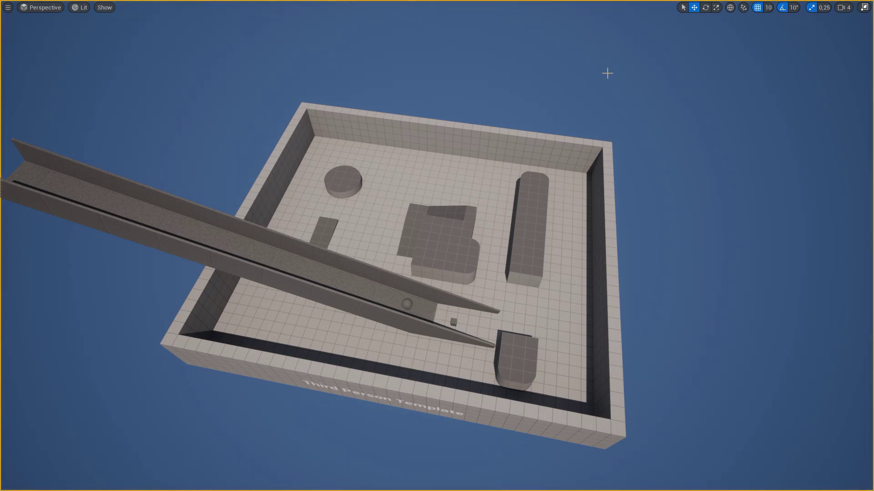
Focus and orbit the viewport around the floating platform.
mouse_move(607, 73)
right_down()
mouse_move(409, 19)
mouse_move(318, 13)
right_up()
scroll(364, 16, up, 1)
right_drag(319, 14, 407, 137)
scroll(408, 137, up, 1)
click(408, 137)
key(f)
right_drag(301, 166, 301, 165)
scroll(301, 165, up, 1)
scroll(301, 166, up, 1)
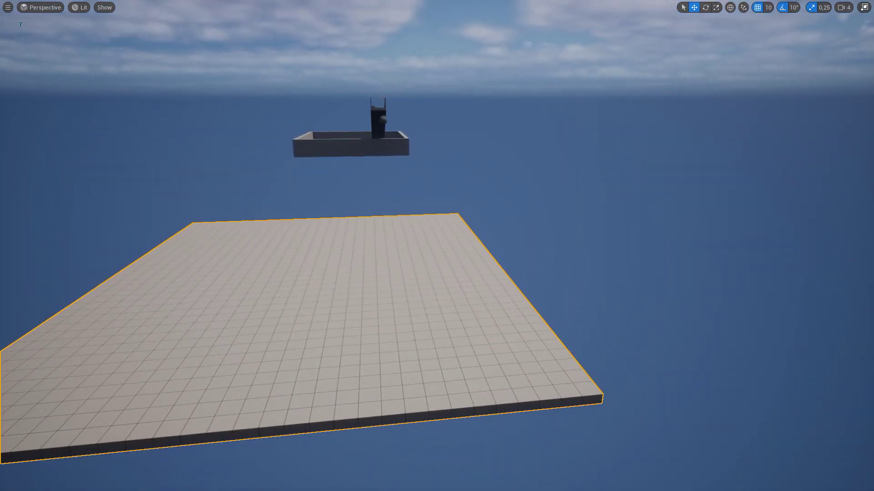
alt+drag(437, 245, 546, 246)
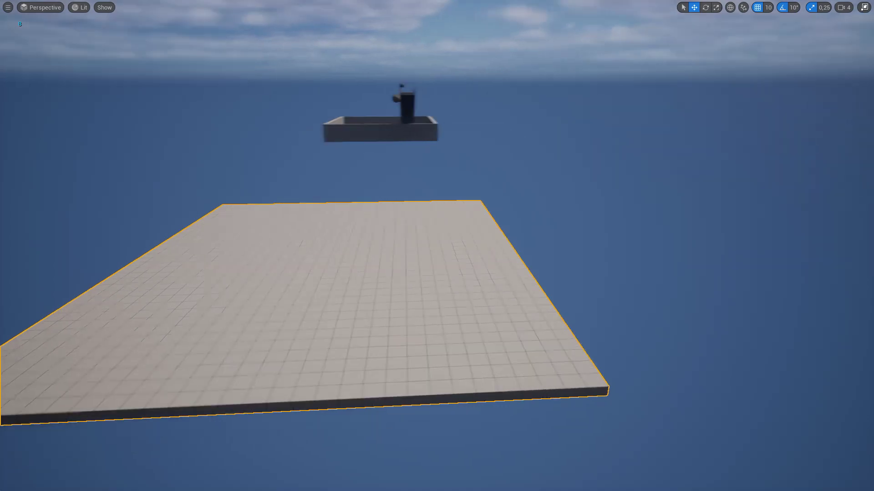
alt+drag(437, 246, 500, 246)
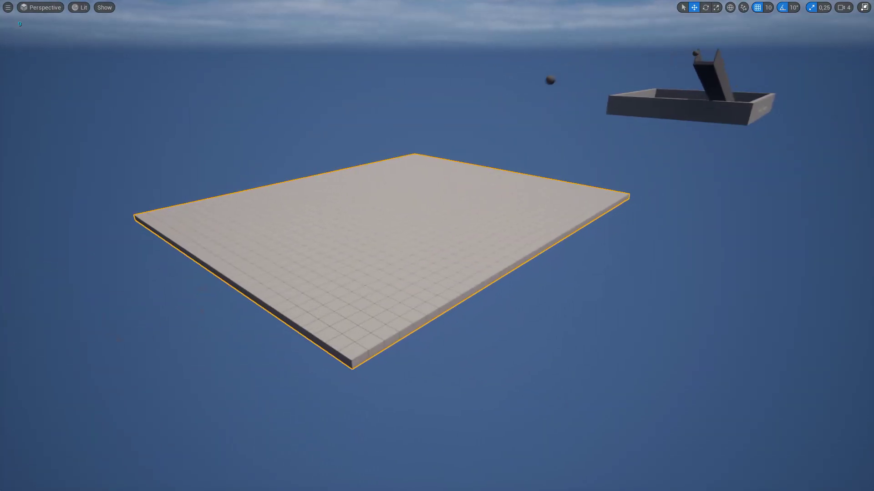
alt+drag(437, 246, 437, 228)
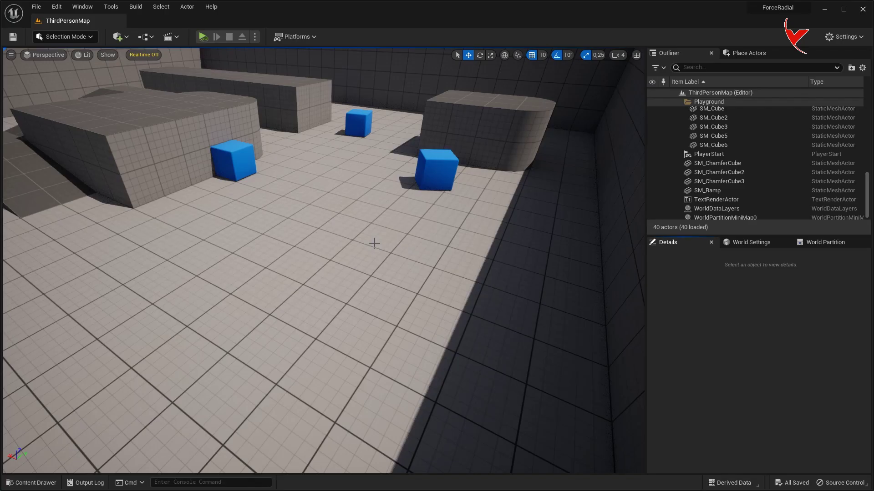
Create an Actor Blueprint named BP_Radial in the Content Drawer and open it maximized.
key(ctrl+space)
right_click(359, 371)
click(381, 117)
click(356, 180)
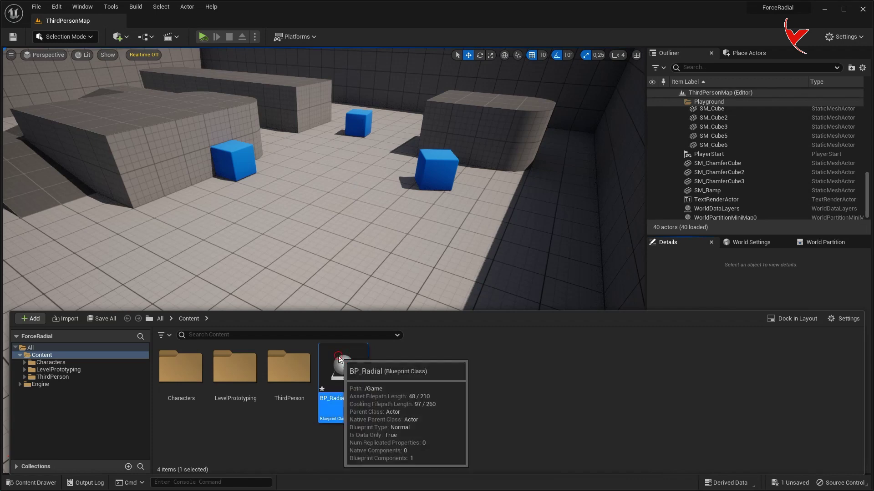
double_click(339, 366)
double_click(422, 91)
Add a Static Mesh component to BP_Radial using the Cube mesh.
click(36, 91)
click(21, 65)
text(sta)
click(35, 157)
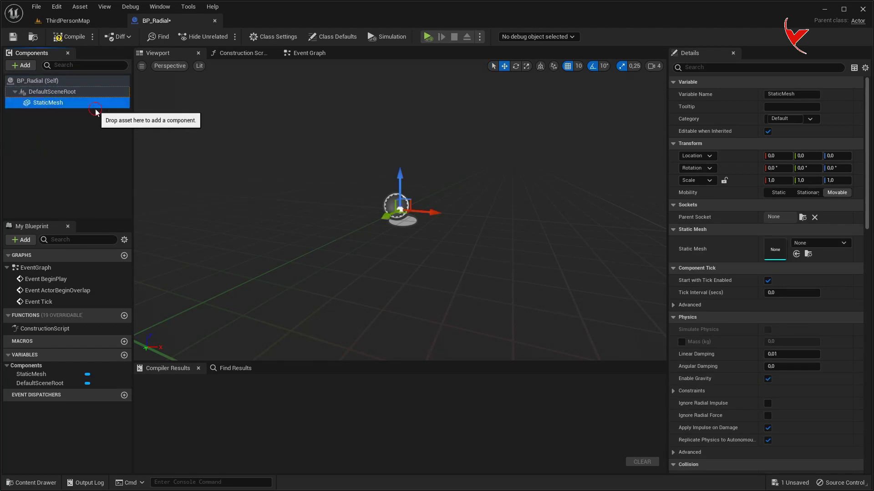
click(811, 241)
text(cube)
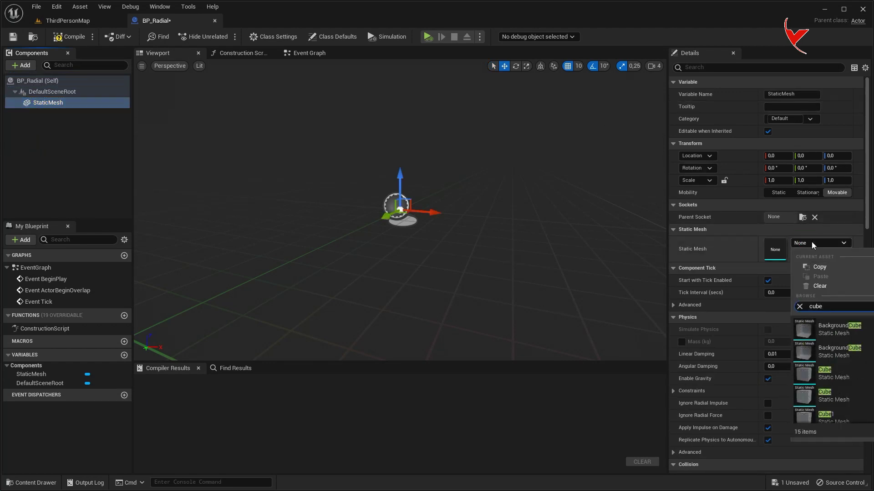
click(832, 373)
Scale the Cube to 0.2 on X, Y and Z, then compile BP_Radial.
scroll(468, 274, down, 2)
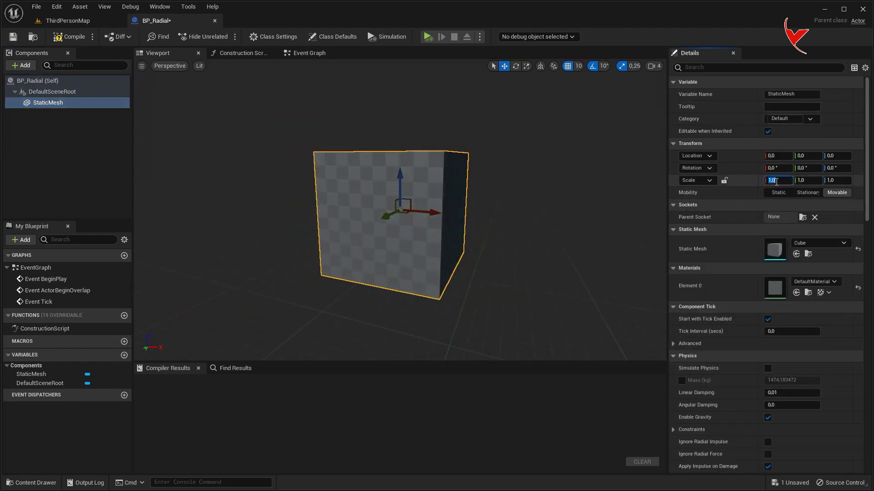
click(778, 180)
text(0,2)
key(Tab)
text(,2)
key(Tab)
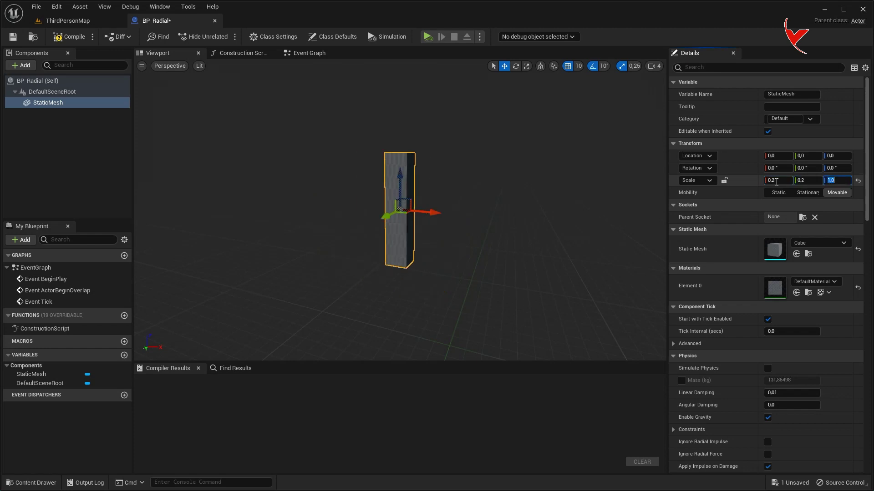
text(0,2)
key(Return)
click(69, 37)
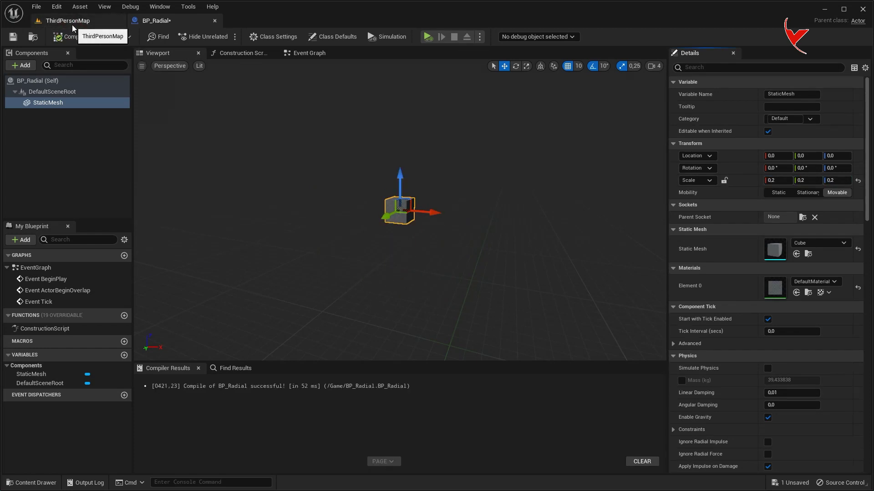
Place BP_Radial on the arena floor in ThirdPersonMap.
click(72, 25)
key(ctrl+space)
drag(342, 373, 338, 182)
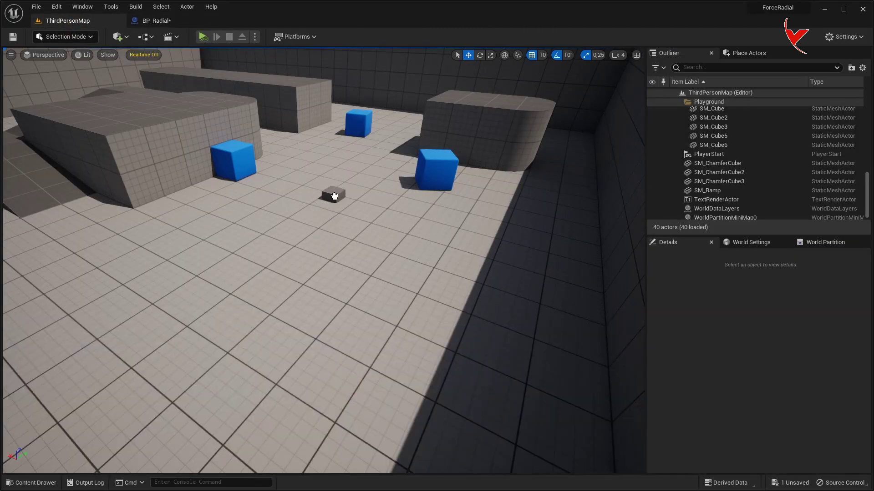
In BP_Radial's Event Graph, delete Event ActorBeginOverlap and reposition Event Tick.
click(167, 21)
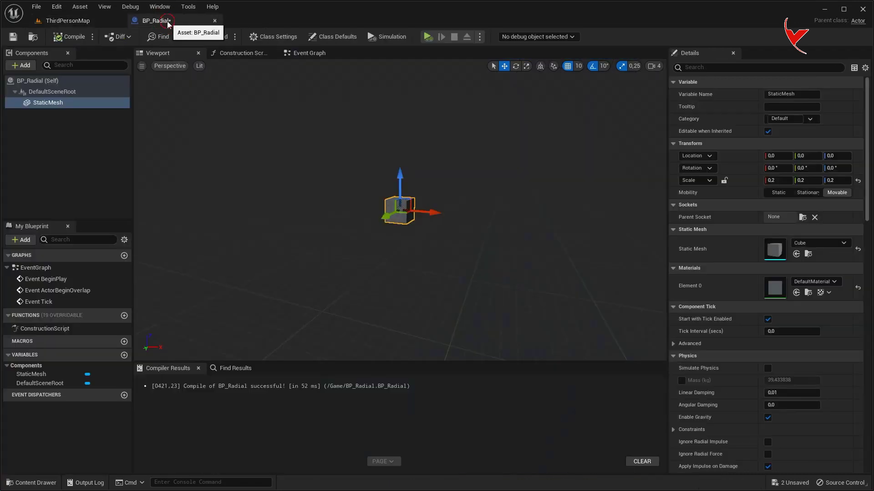
click(301, 54)
drag(263, 144, 388, 214)
key(Delete)
right_drag(389, 215, 282, 146)
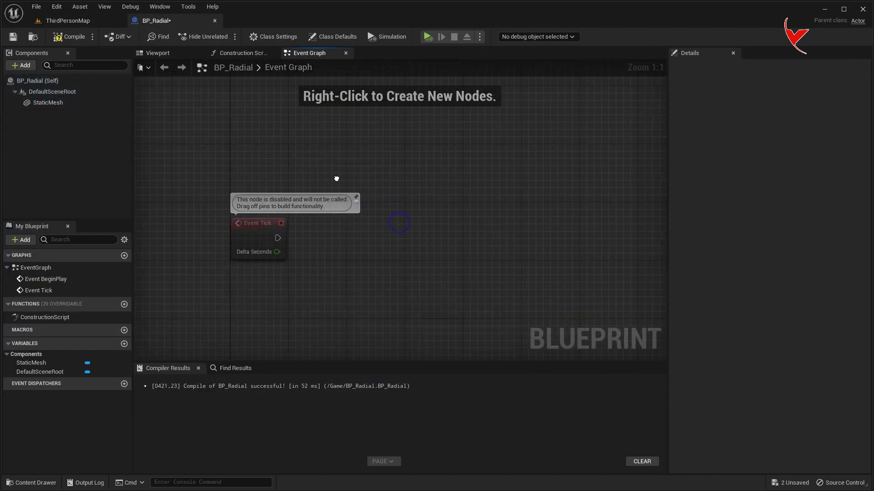
Add Apply Radial Damage with Falloff driven by Event Tick.
drag(233, 214, 314, 215)
text(apply radial)
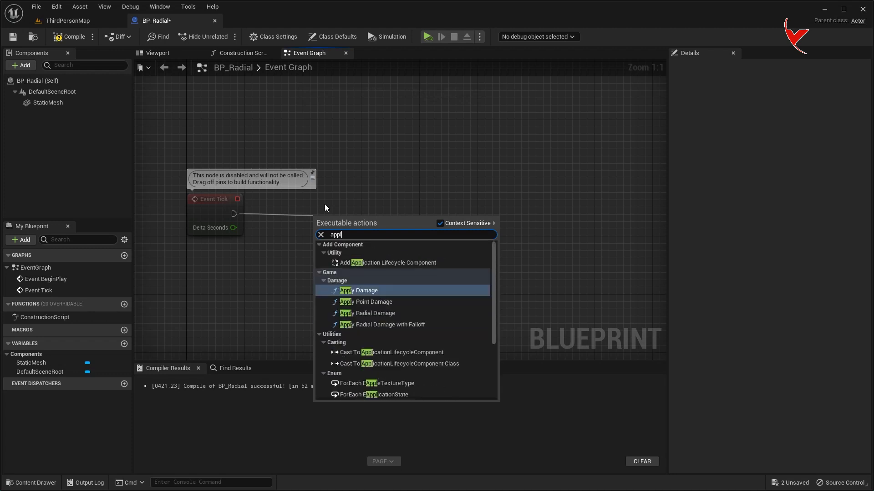
click(385, 286)
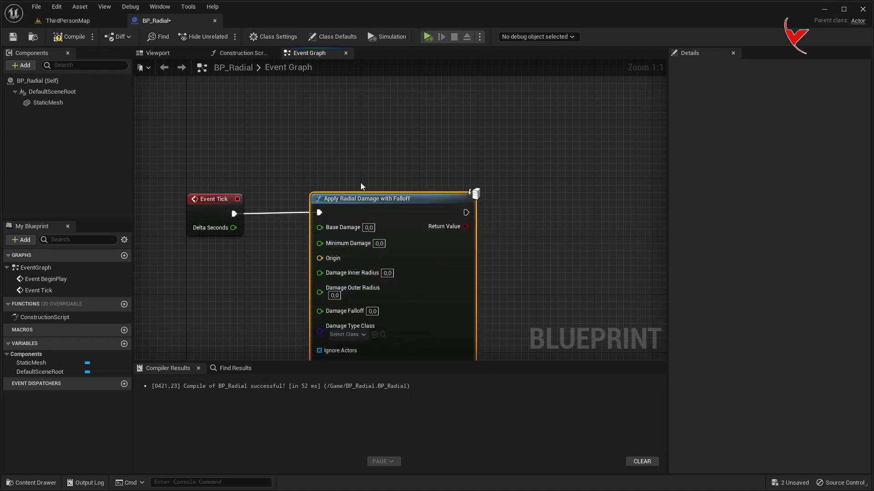
right_drag(360, 182, 347, 182)
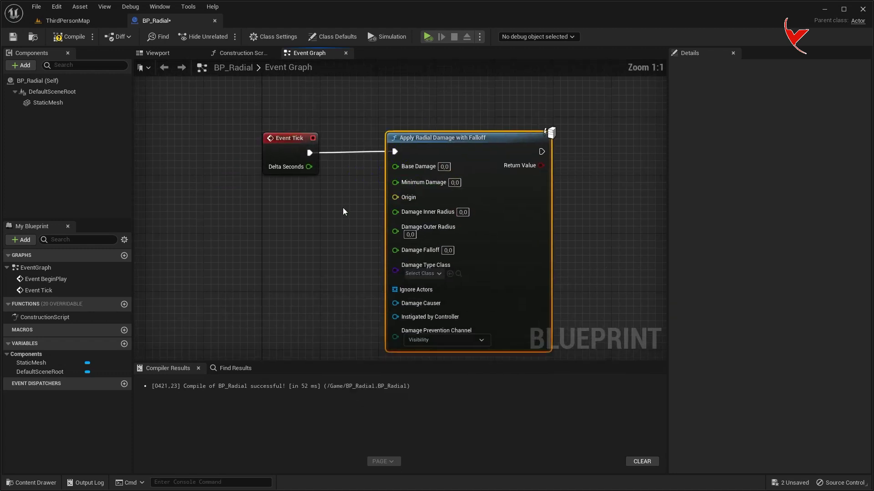
Plug a Get Actor Location node into the damage node's Origin.
right_click(216, 235)
text(get actor loca)
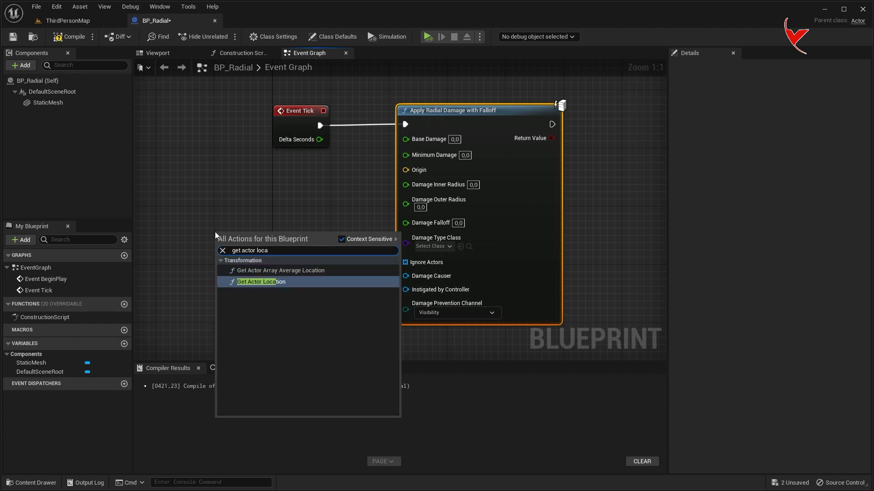
click(269, 282)
drag(316, 255, 384, 218)
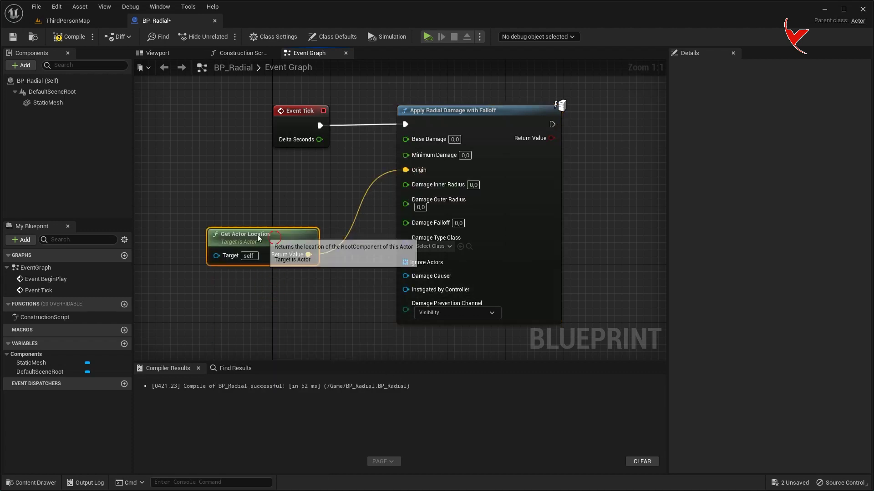
drag(255, 234, 212, 255)
mouse_move(406, 185)
right_down()
mouse_move(403, 104)
mouse_move(402, 148)
right_up()
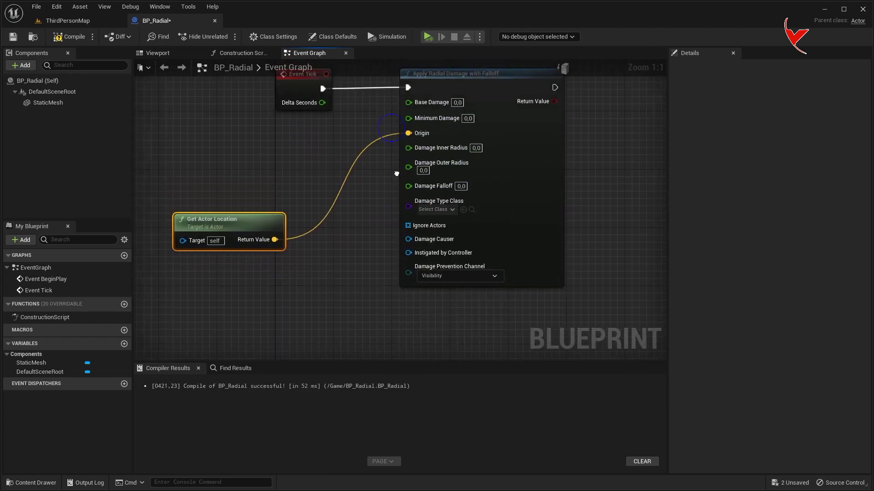
Promote Damage Outer Radius to a variable (default 50000) and move it lower left.
right_click(411, 167)
click(428, 182)
right_drag(356, 132, 360, 160)
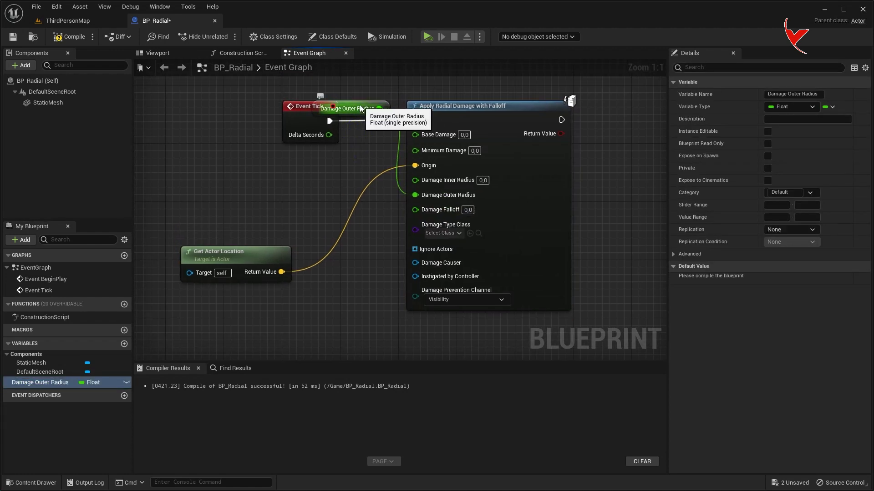
drag(353, 109, 257, 313)
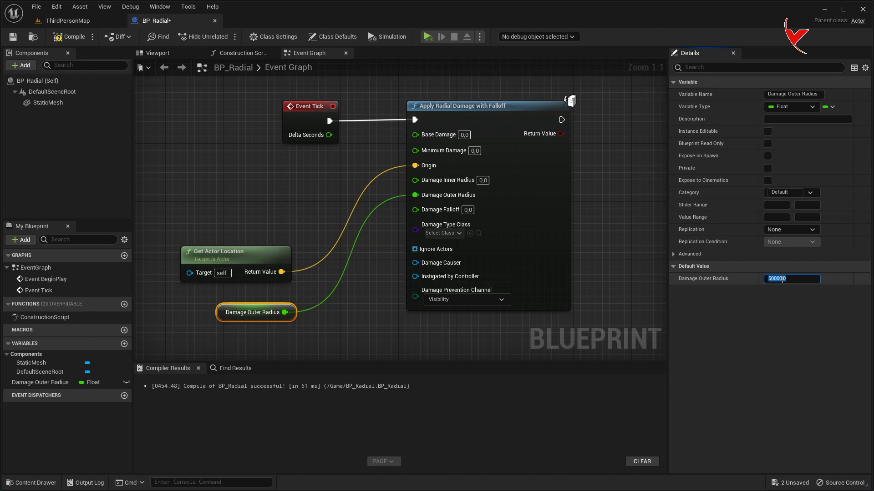
Set Damage Falloff to 1, then simulate ThirdPersonMap.
click(467, 210)
text(1)
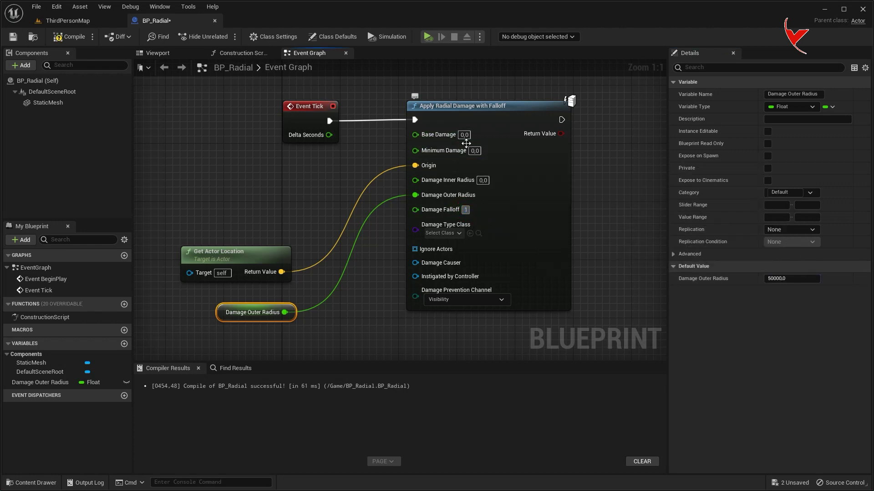
click(475, 151)
text(1)
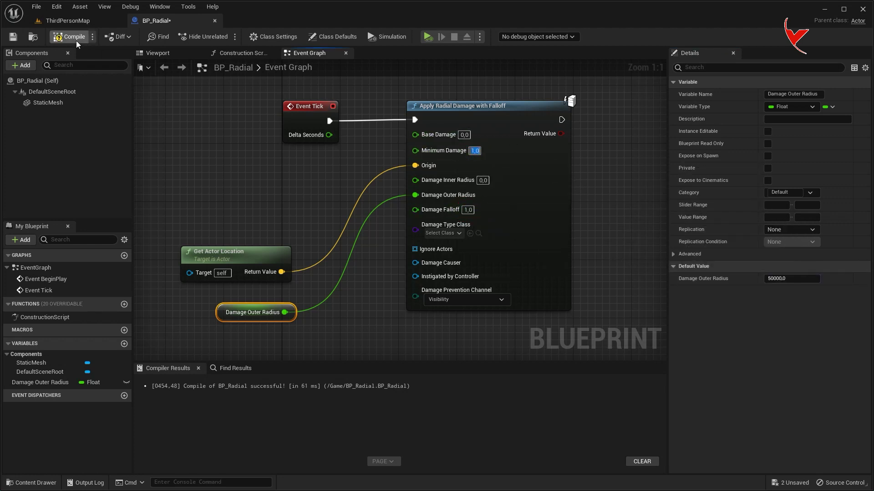
click(68, 21)
click(203, 37)
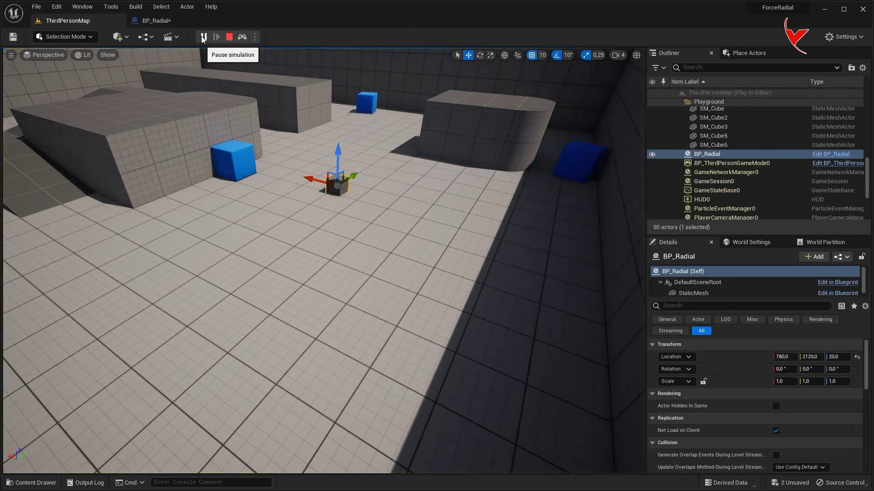
Stop the simulation and move a blue chamfer cube closer to BP_Radial.
click(229, 37)
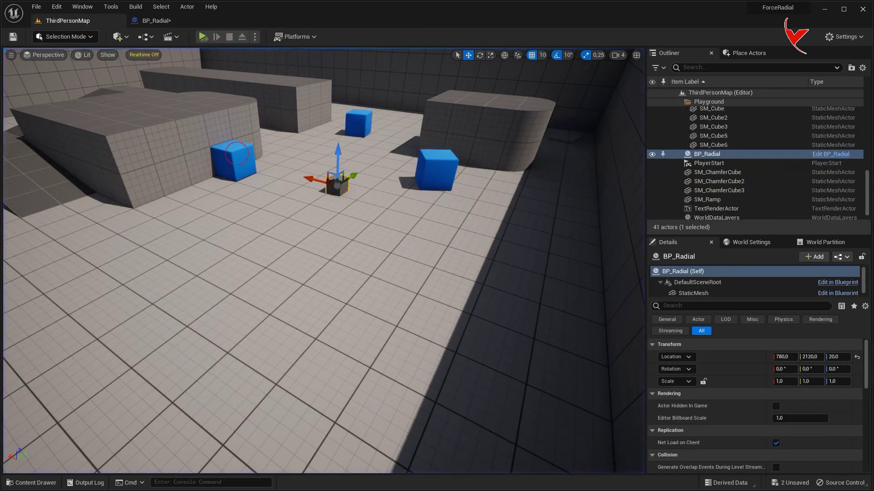
click(231, 155)
mouse_move(218, 162)
mouse_down()
mouse_move(255, 171)
mouse_move(200, 191)
mouse_move(302, 235)
mouse_up()
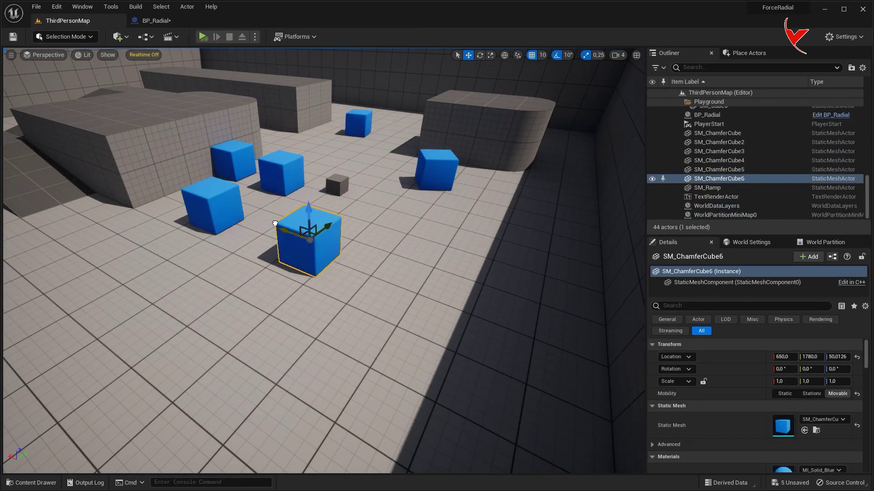
Simulate the level again to watch the extra cubes react.
click(203, 37)
scroll(333, 142, down, 5)
scroll(333, 142, down, 5)
scroll(334, 142, down, 5)
scroll(334, 142, down, 3)
Back in BP_Radial's Event Graph, drag a wire from the damage node's execution output.
click(154, 20)
right_drag(440, 107, 424, 106)
drag(424, 106, 494, 106)
Add a Draw Debug Sphere node with Damage Outer Radius feeding its Radius.
text(dra)
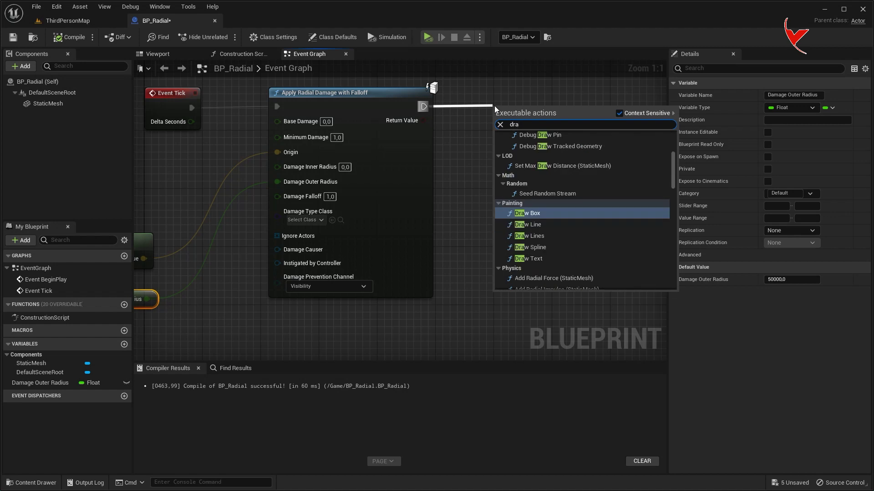
text(w d)
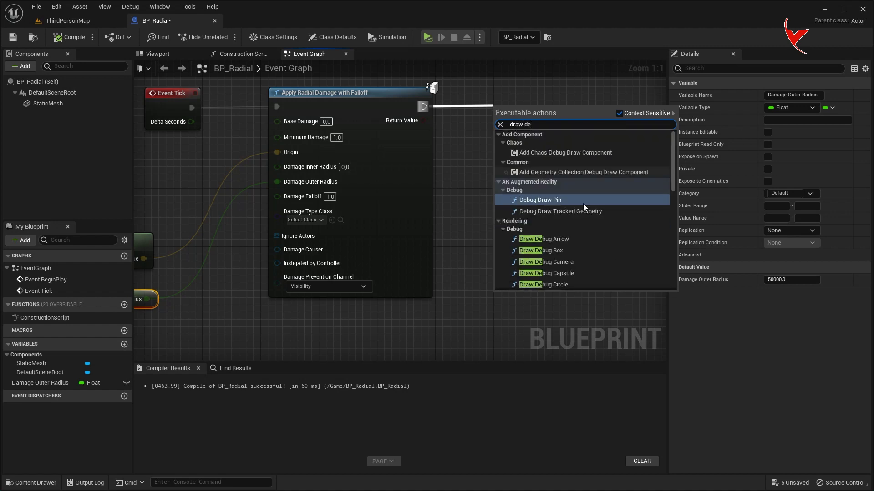
text(e)
scroll(594, 253, down, 2)
click(591, 253)
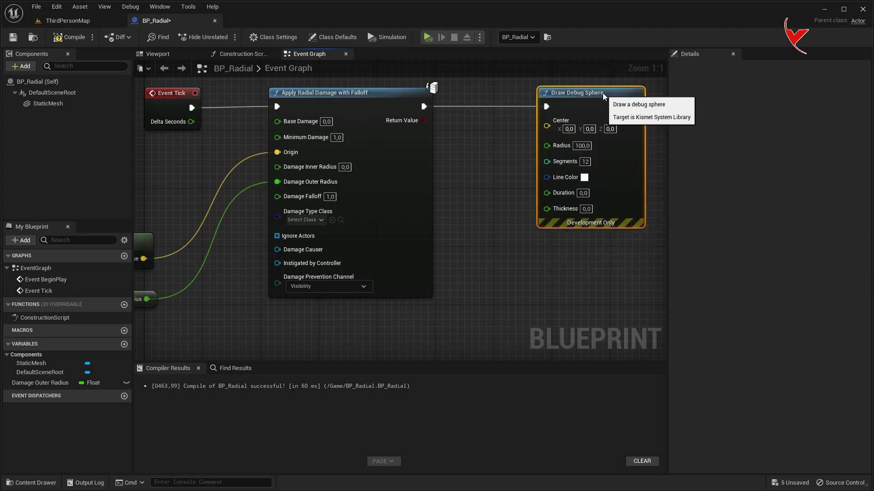
scroll(474, 185, down, 3)
drag(242, 226, 513, 121)
scroll(477, 152, up, 2)
Route the radius wire via a reroute point and connect actor location to the sphere's Center.
double_click(406, 155)
drag(415, 153, 419, 299)
scroll(374, 243, down, 2)
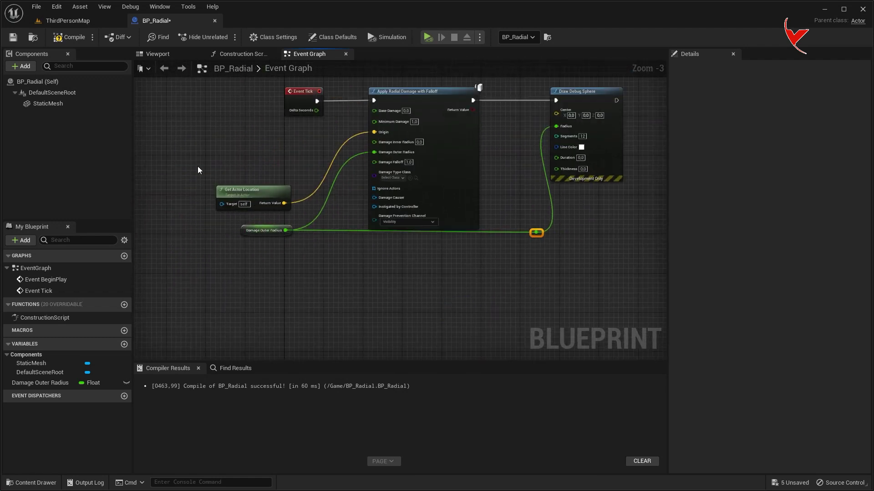
drag(198, 170, 295, 240)
mouse_move(251, 190)
mouse_down()
mouse_move(247, 244)
mouse_move(559, 120)
mouse_up()
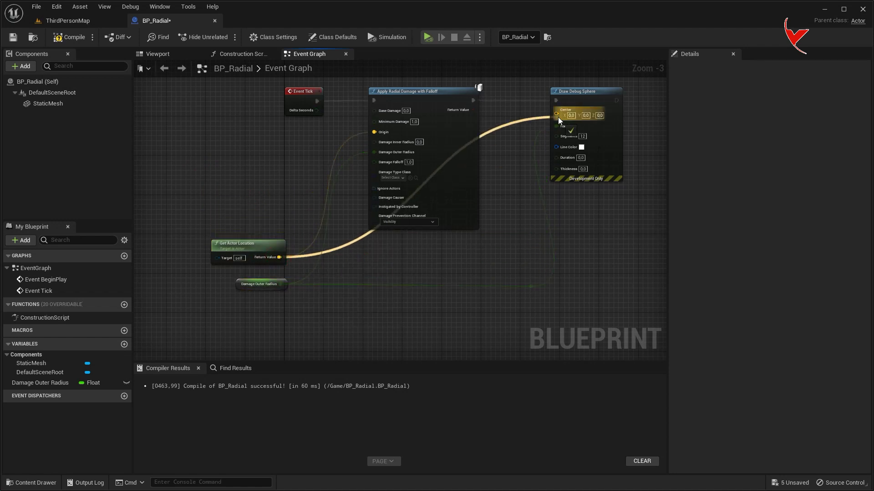
double_click(502, 116)
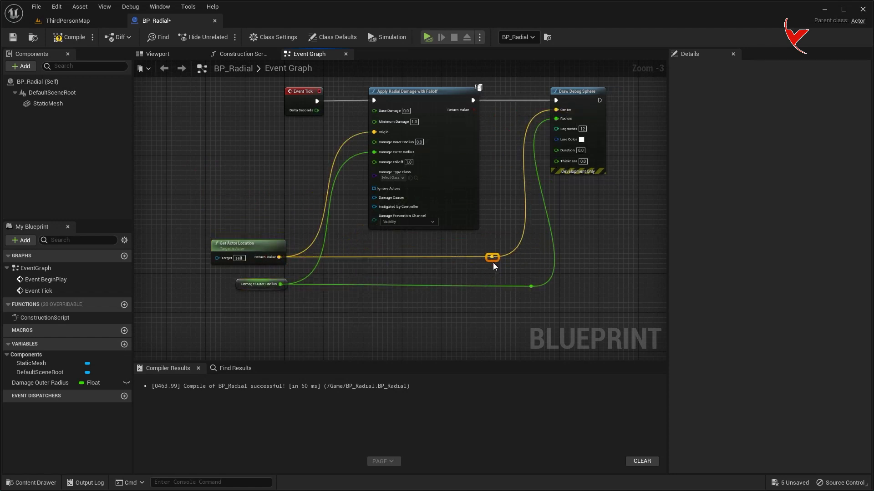
Save BP_Radial and start editing the Base Damage value.
key(ctrl+s)
scroll(378, 155, up, 3)
click(411, 136)
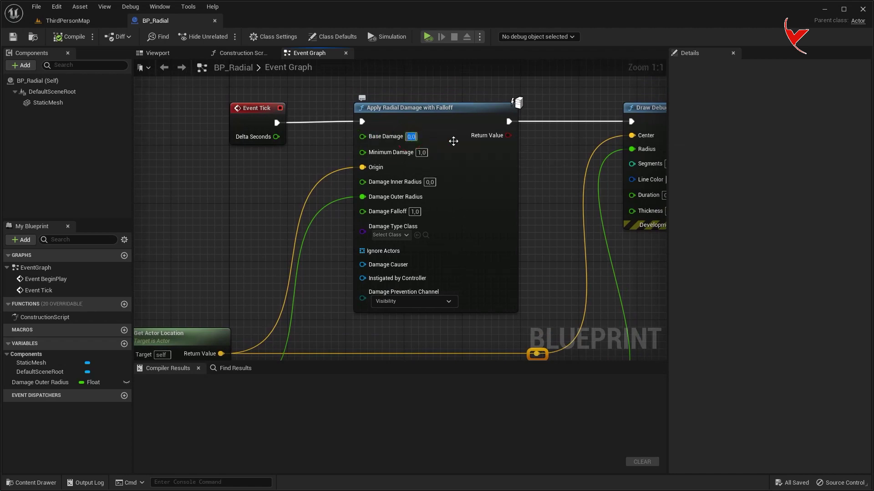
Watch the play test, stop it, and delete each blue chamfer cube from the level.
click(69, 21)
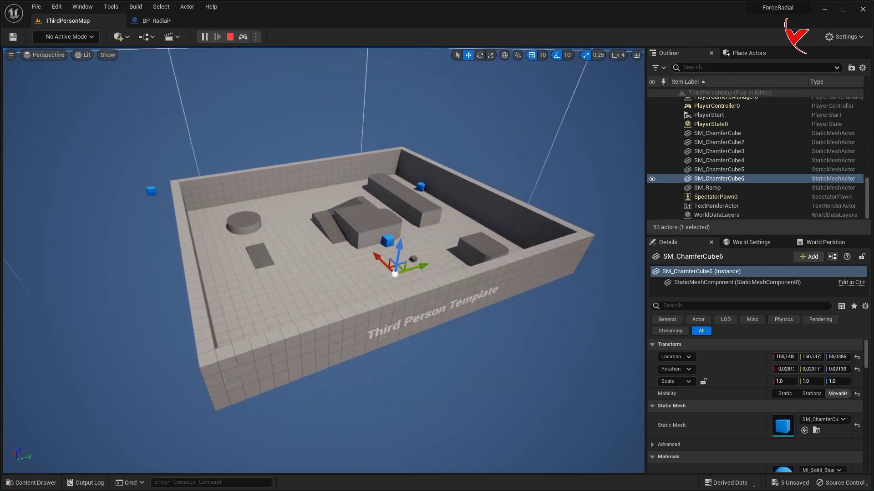
key(Escape)
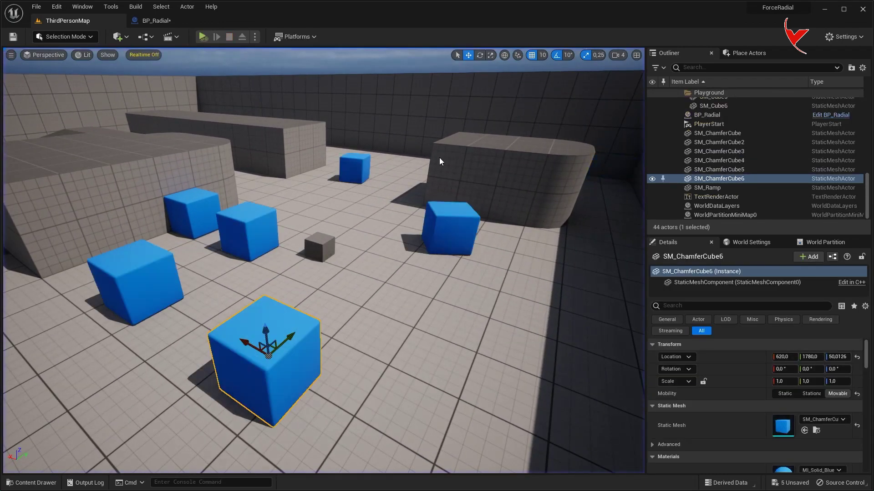
key(Delete)
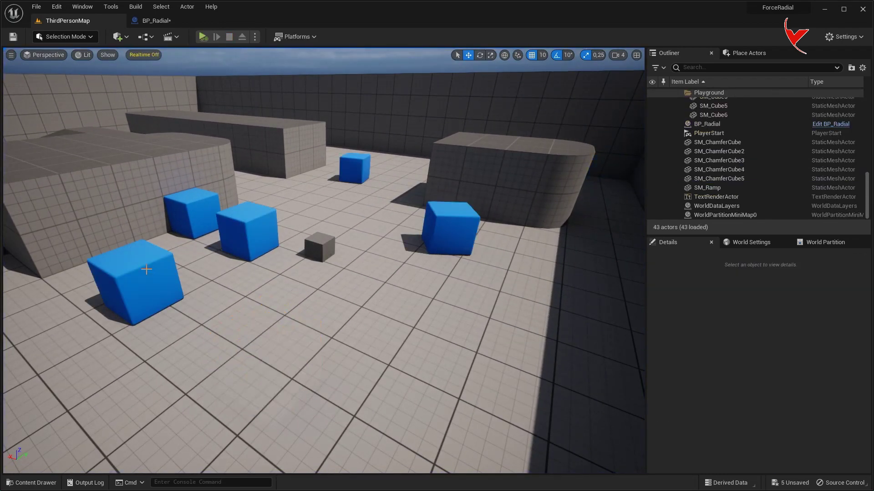
click(134, 282)
key(Delete)
click(248, 232)
key(Delete)
click(451, 227)
click(354, 168)
key(Delete)
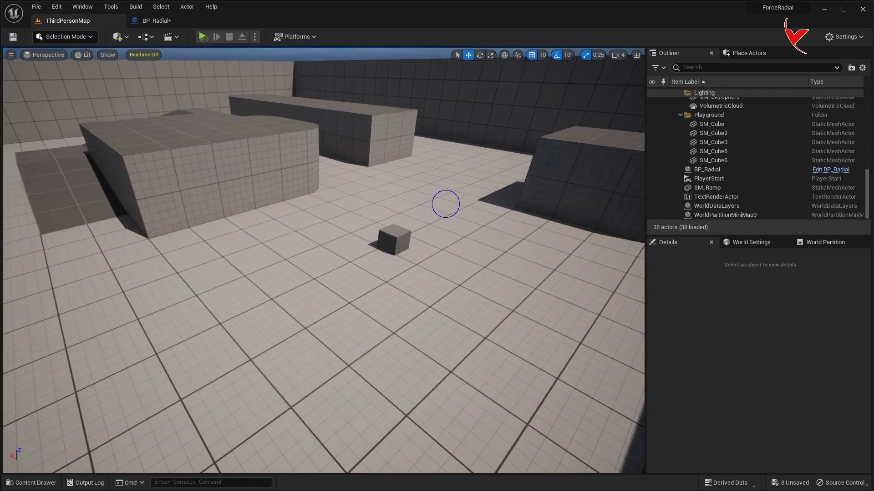
Switch the editor to Modeling Mode.
right_drag(445, 202, 448, 207)
click(93, 36)
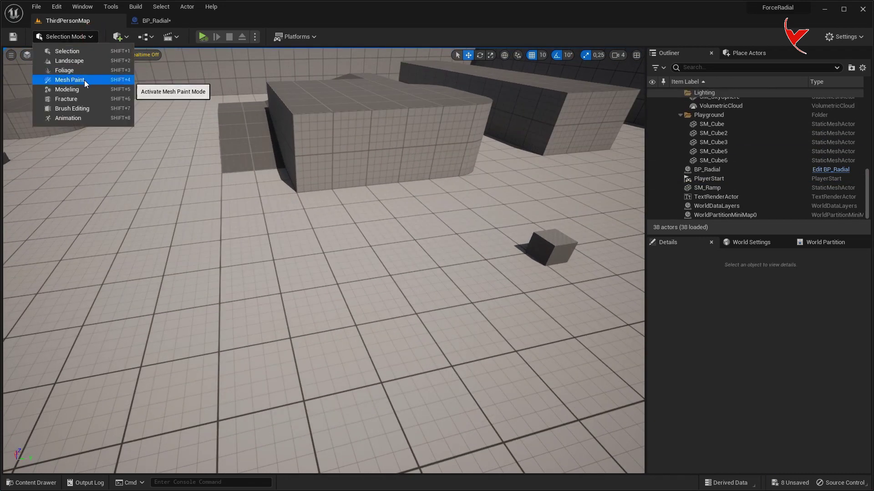
click(84, 89)
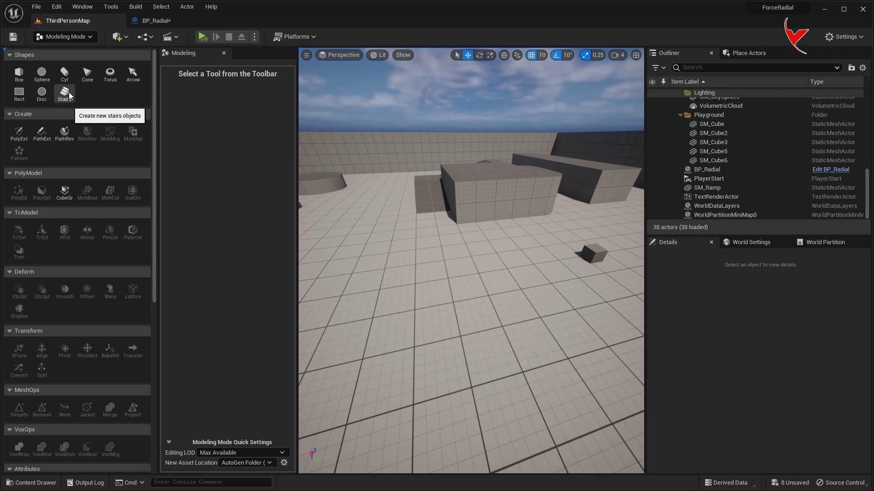
Create a Sphere shape on the floor, accept it, and return to Selection Mode.
click(41, 73)
click(484, 336)
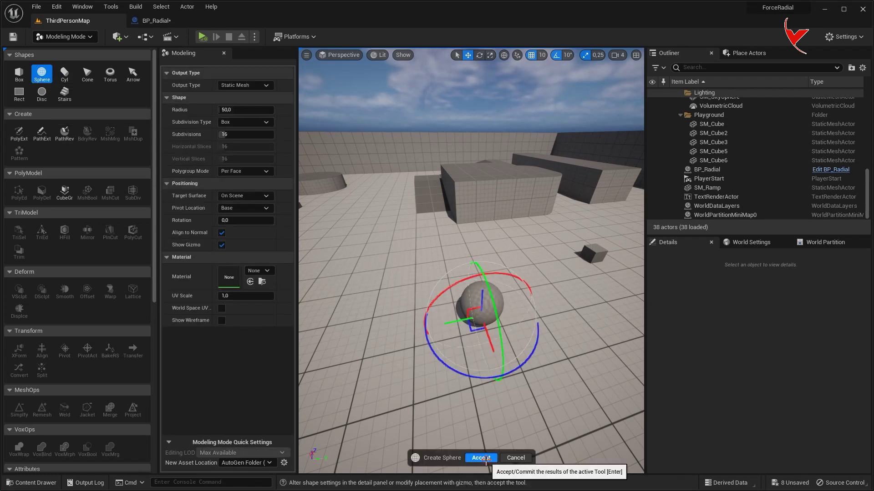
click(480, 458)
click(73, 37)
click(70, 51)
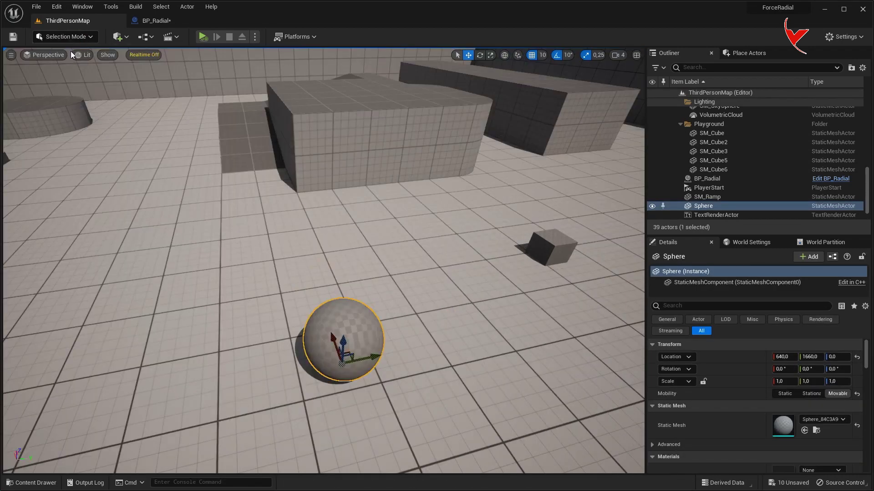
Set the sphere mesh's Collision Complexity to Simple And Complex, apply, save and close it.
right_click(710, 207)
click(746, 226)
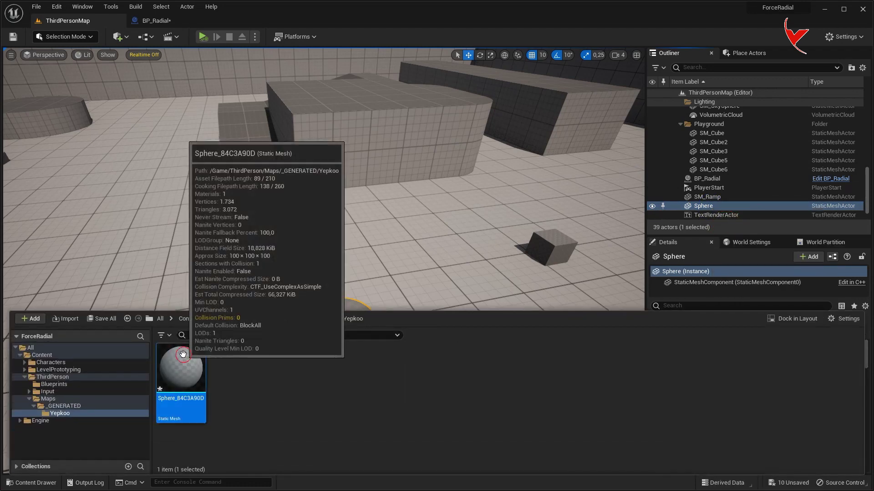
double_click(182, 369)
drag(864, 150, 865, 273)
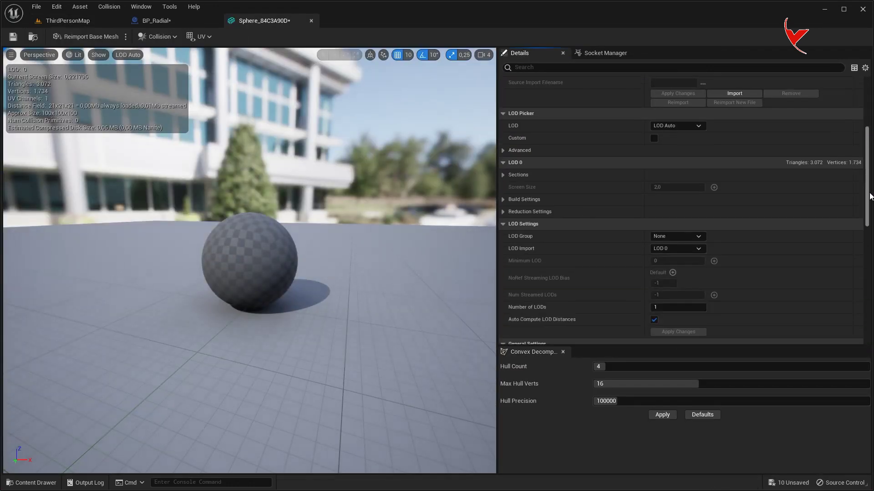
scroll(865, 273, down, 2)
click(678, 205)
click(667, 223)
click(662, 417)
scroll(229, 270, up, 3)
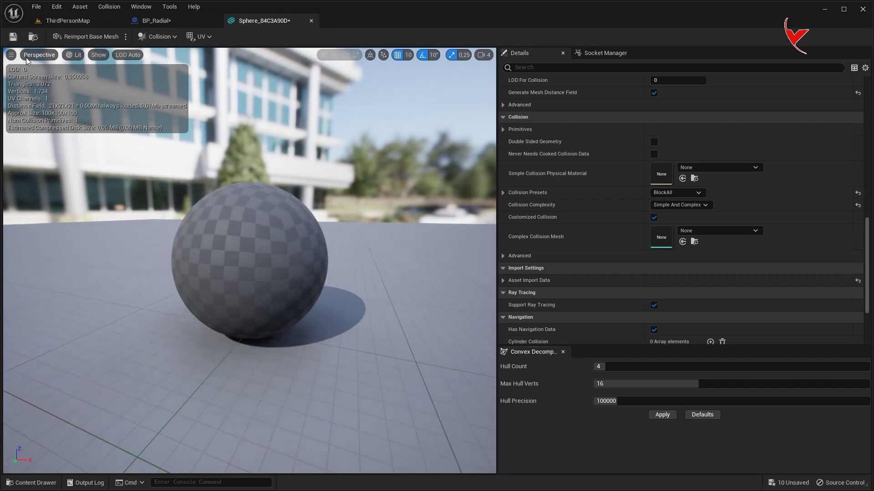
click(14, 38)
middle_click(260, 22)
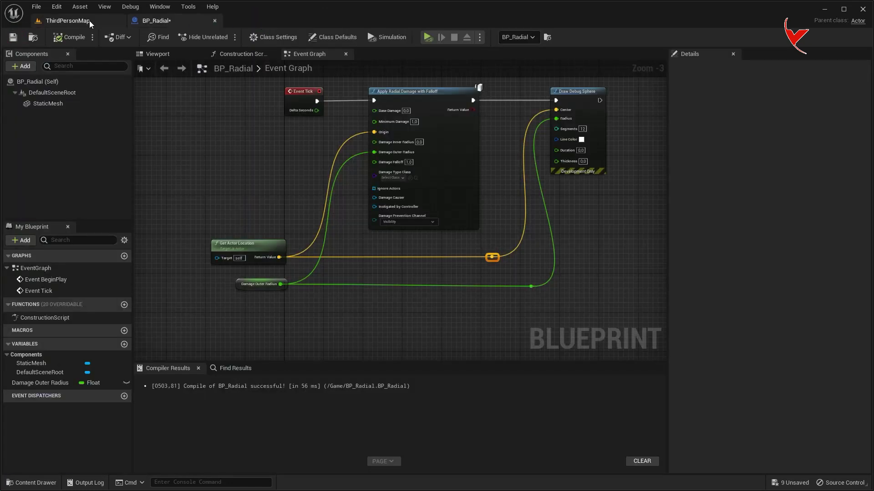
Enable Simulate Physics on the Sphere, play-test it rolling, then browse to the Content folder.
click(83, 23)
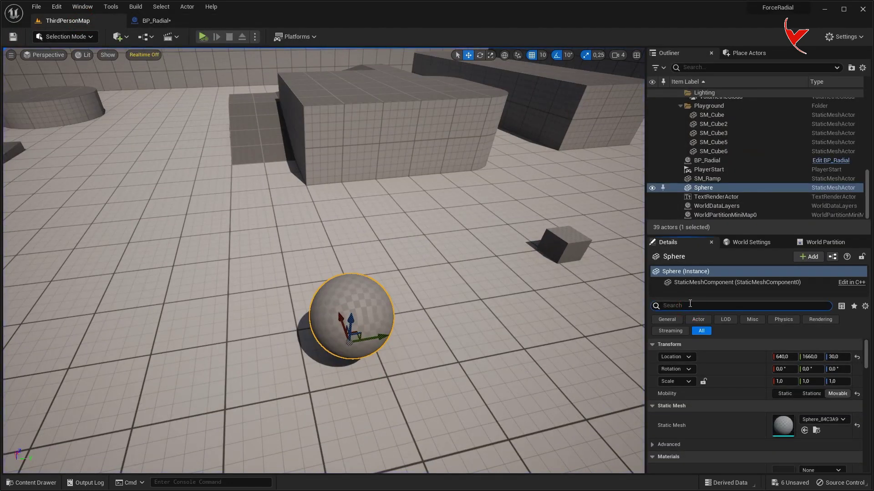
text(sim)
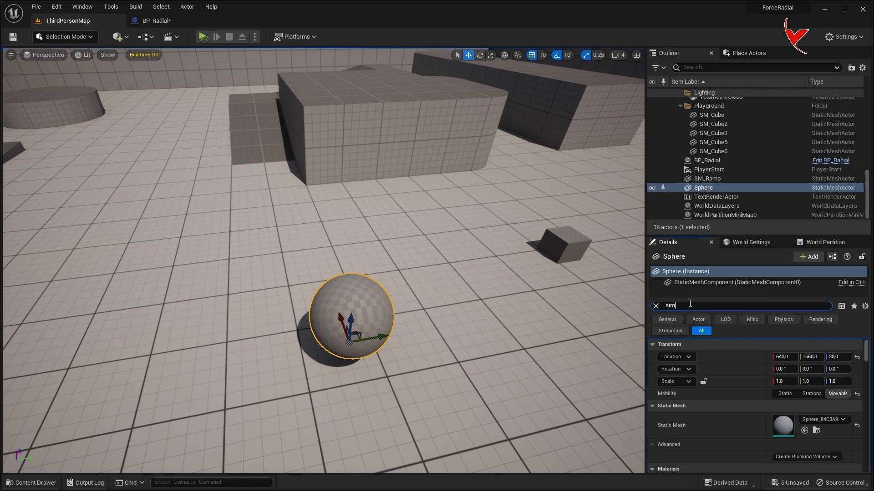
click(775, 357)
click(202, 37)
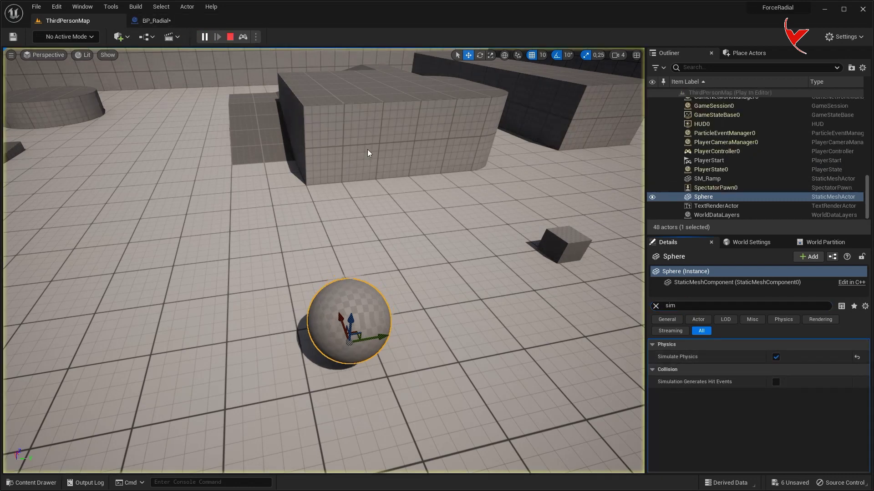
key(Escape)
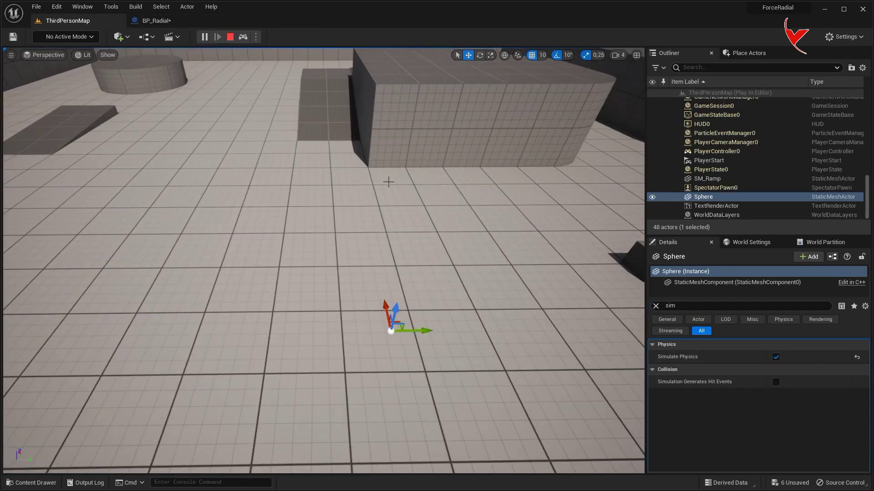
key(ctrl+b)
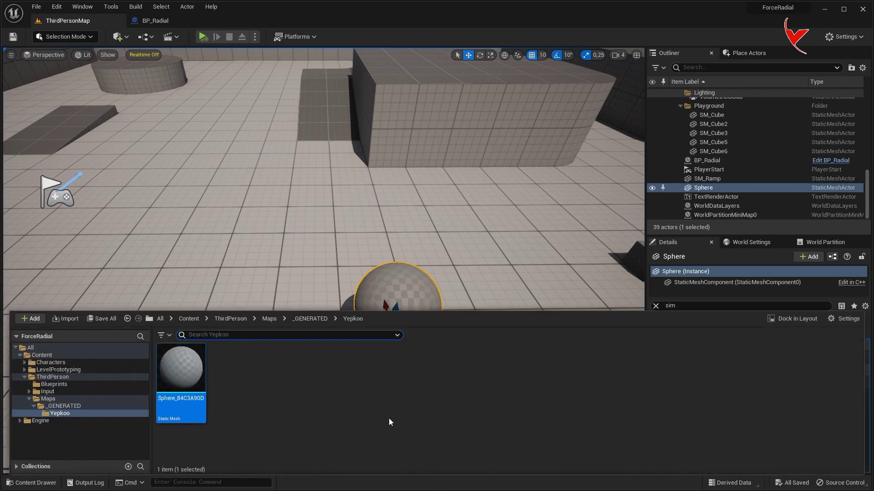
click(188, 319)
Create an Actor Blueprint named BP_Sphere in Content and open it.
right_click(400, 391)
click(437, 139)
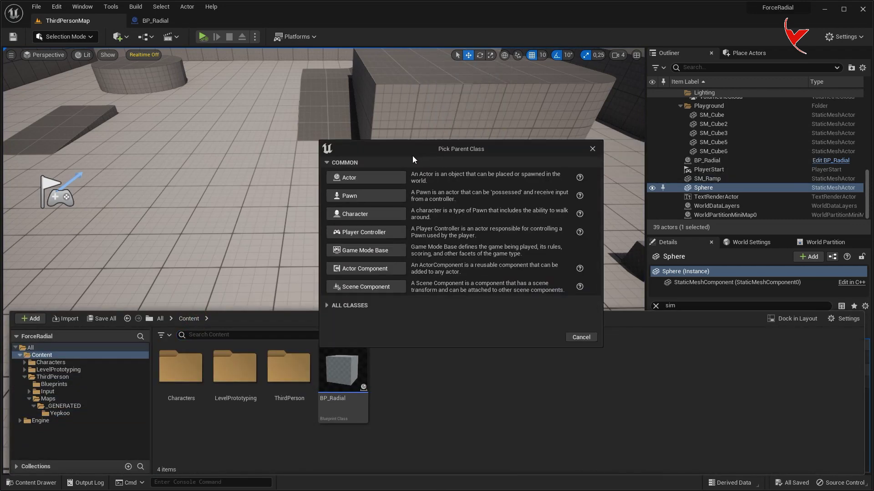
click(390, 181)
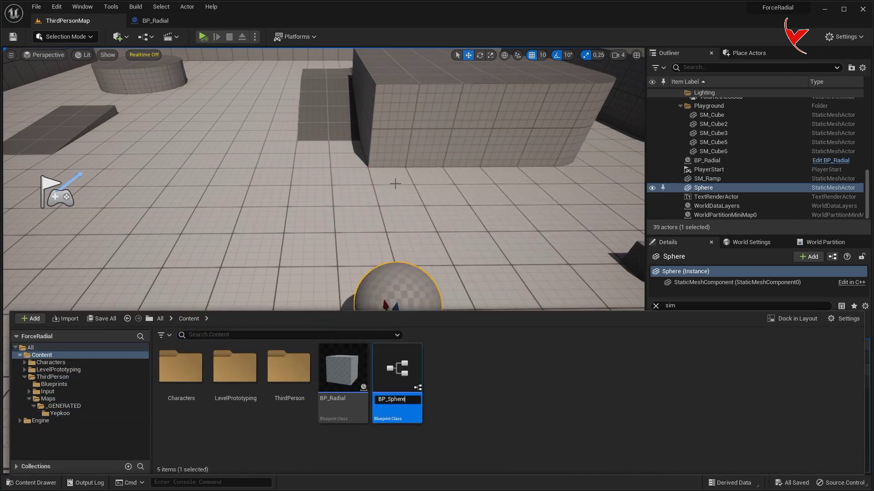
key(Return)
double_click(391, 380)
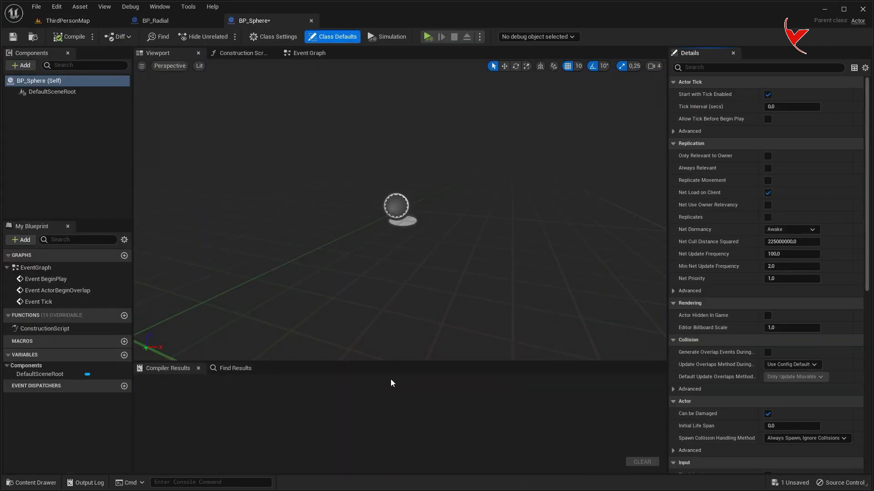
Add a Static Mesh component to BP_Sphere.
click(52, 91)
click(21, 65)
text(static)
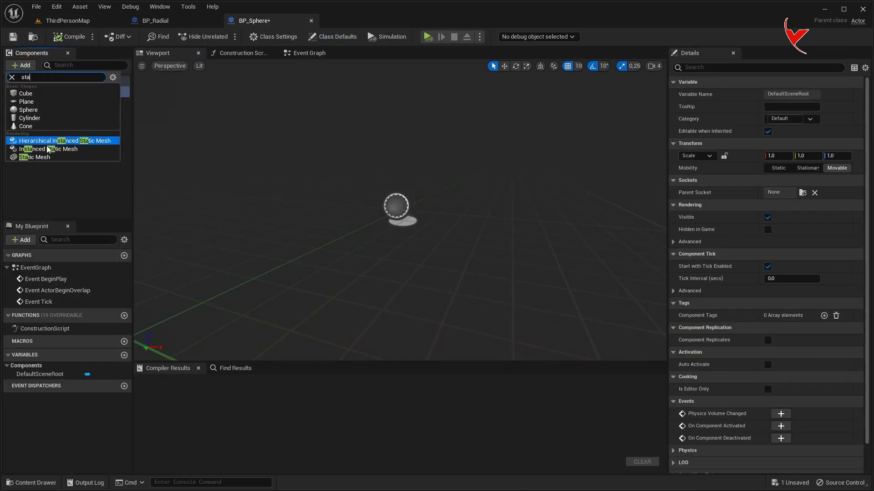
click(48, 139)
Assign the Sphere_84C3A90D mesh, located from the level's Sphere actor, to the component.
click(69, 21)
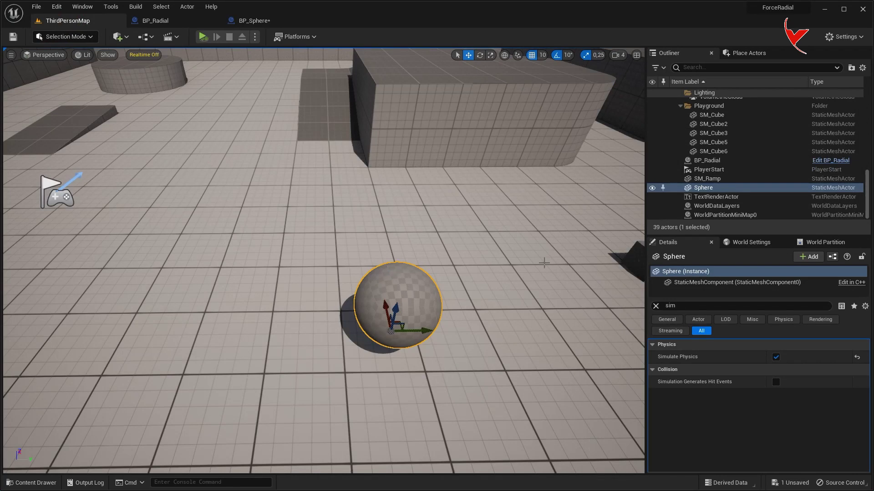
right_click(705, 185)
click(737, 214)
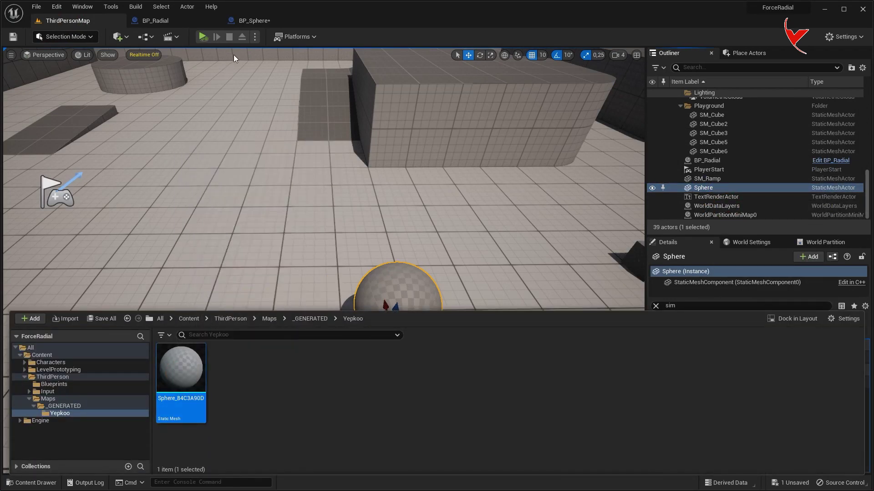
click(254, 20)
click(796, 254)
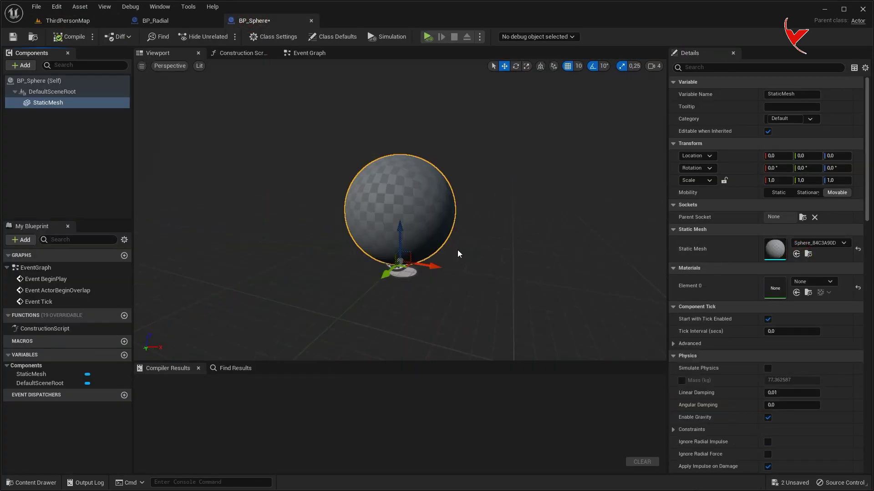
Turn on Simulate Physics, compile BP_Sphere, and close its editor.
text(s)
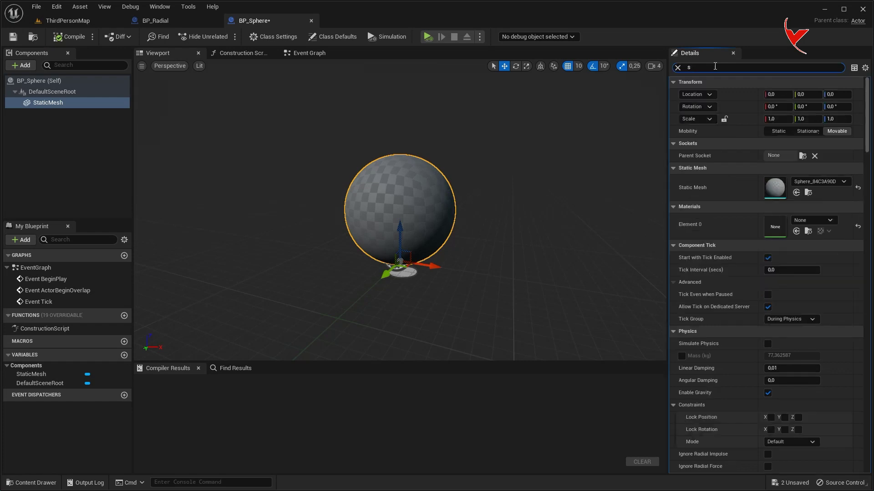
text(im)
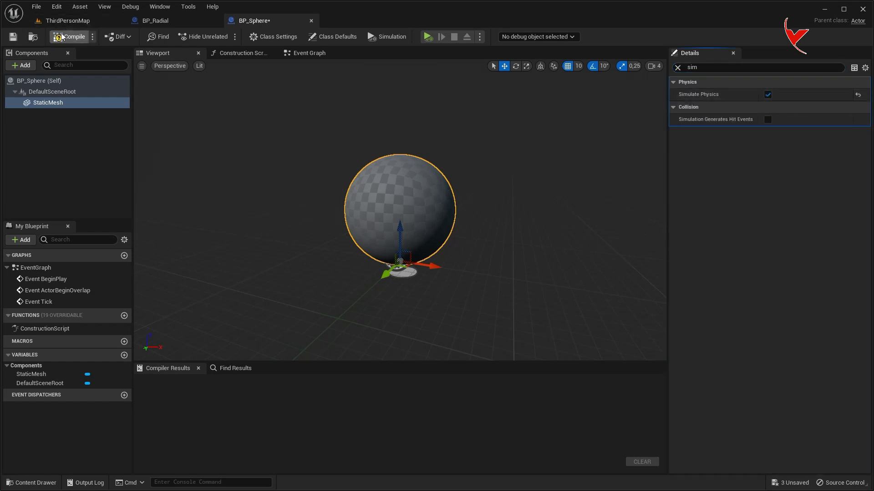
click(68, 36)
click(312, 21)
click(73, 22)
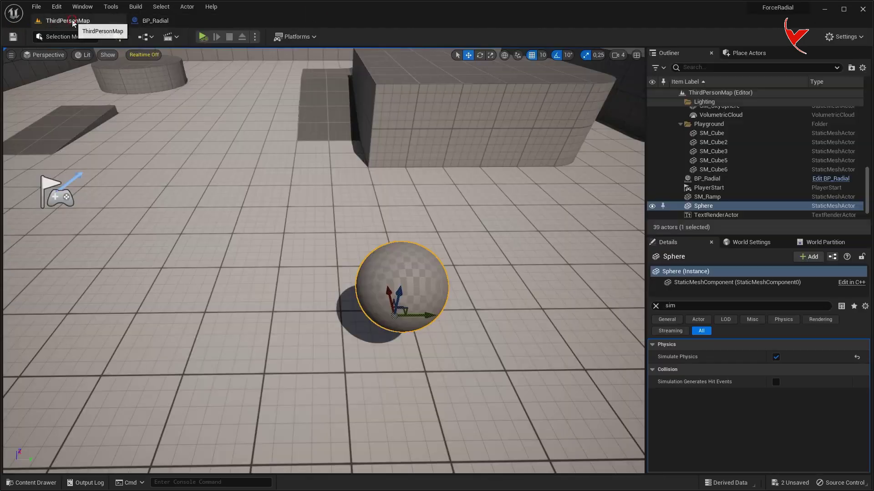
Delete the placed Sphere and drag a BP_Sphere instance from the Content Drawer onto the floor.
key(Delete)
key(ctrl+space)
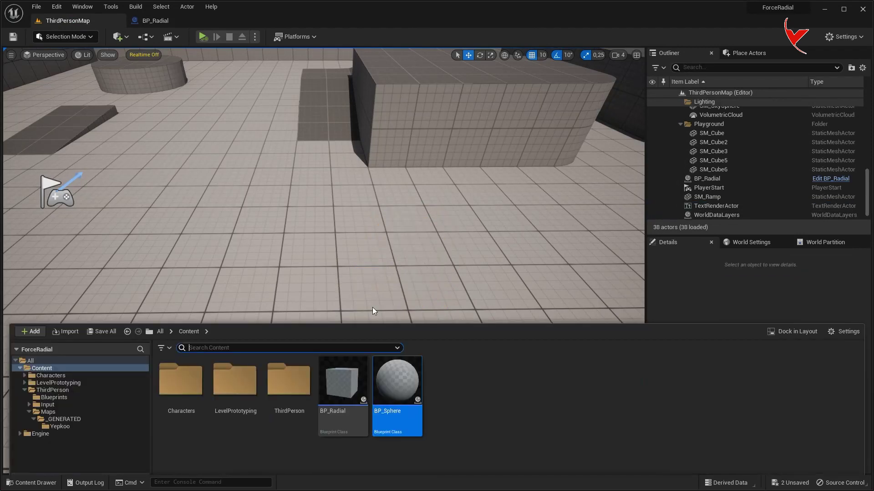
drag(399, 374, 460, 262)
Play-test the level with the new BP_Sphere, stop, then switch the editor to Modeling Mode.
click(202, 37)
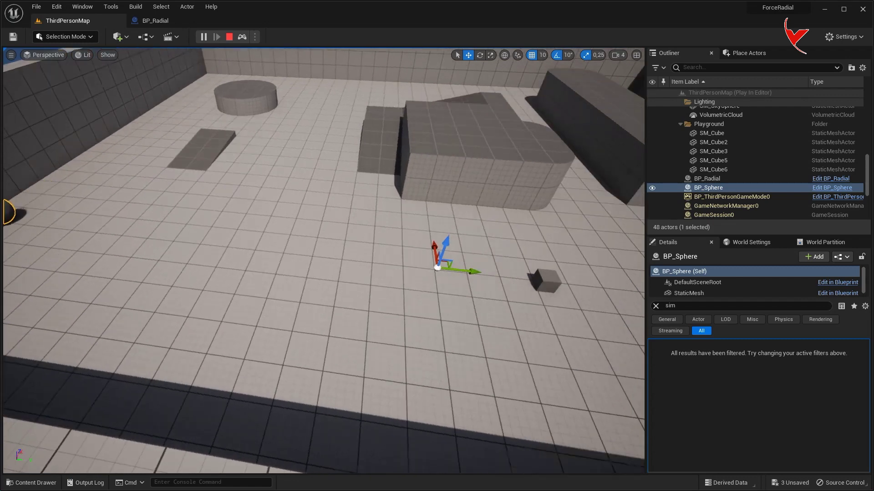
key(Escape)
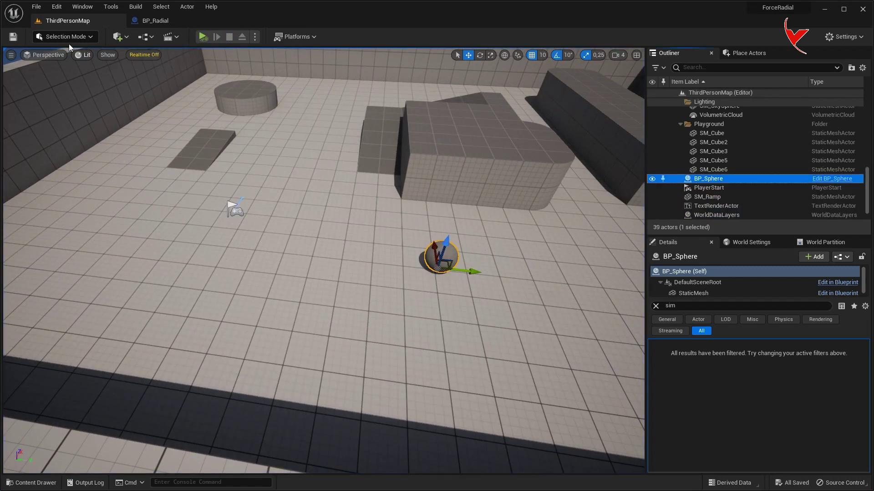
click(64, 37)
click(66, 90)
Choose the Box shape and set Width 4000, Depth 200 and Height 200.
click(19, 73)
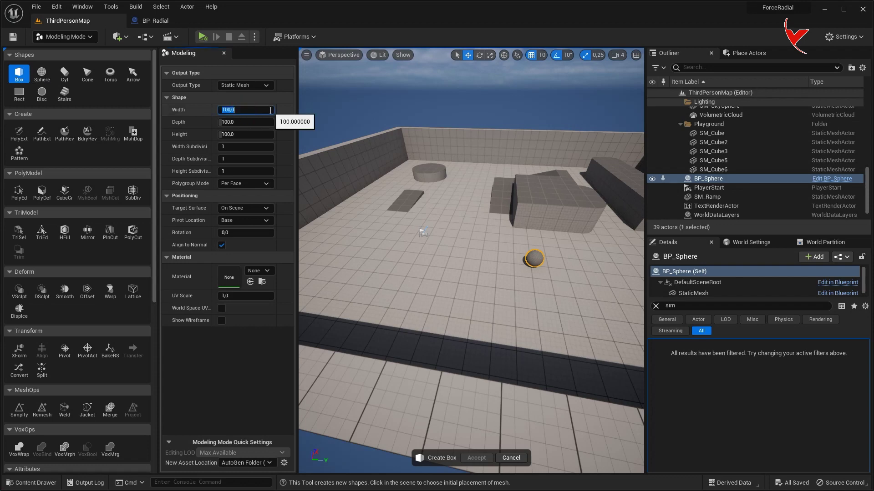
text(2000)
key(Return)
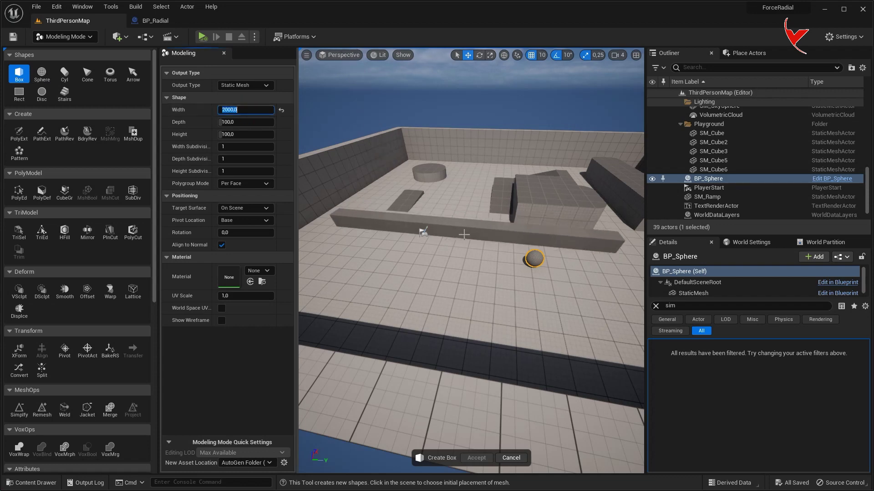
scroll(464, 234, down, 5)
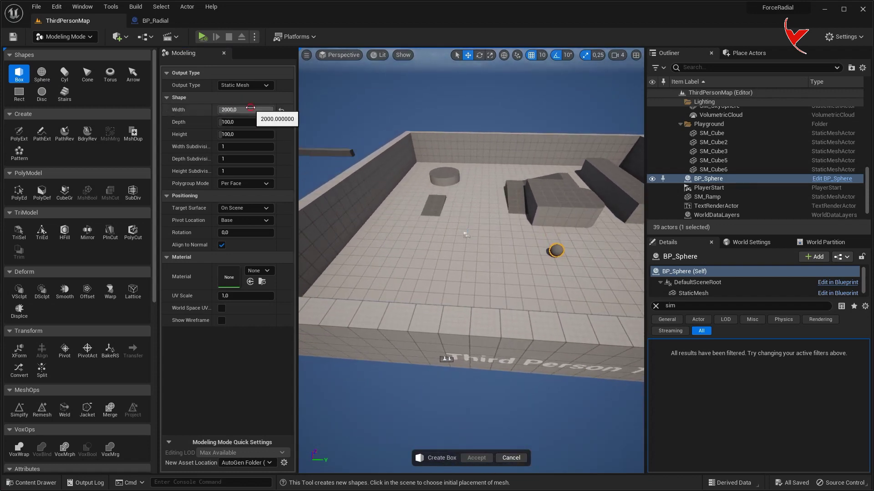
text(4000)
key(Return)
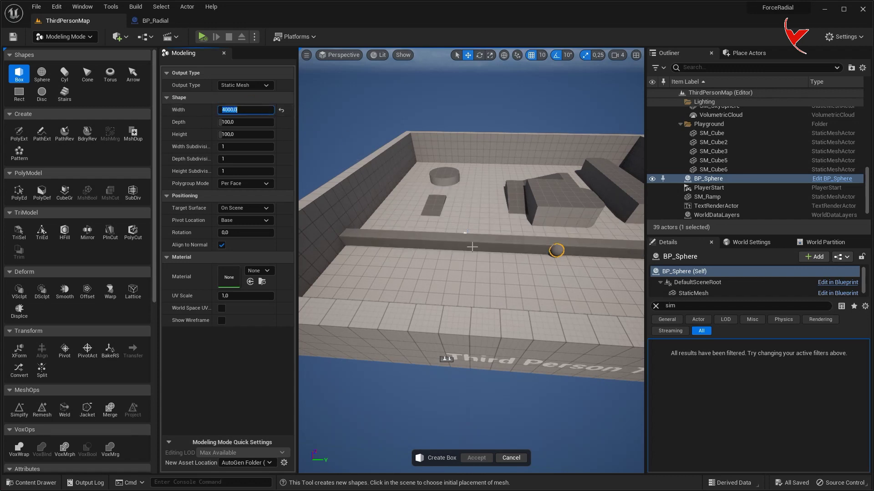
scroll(473, 248, down, 5)
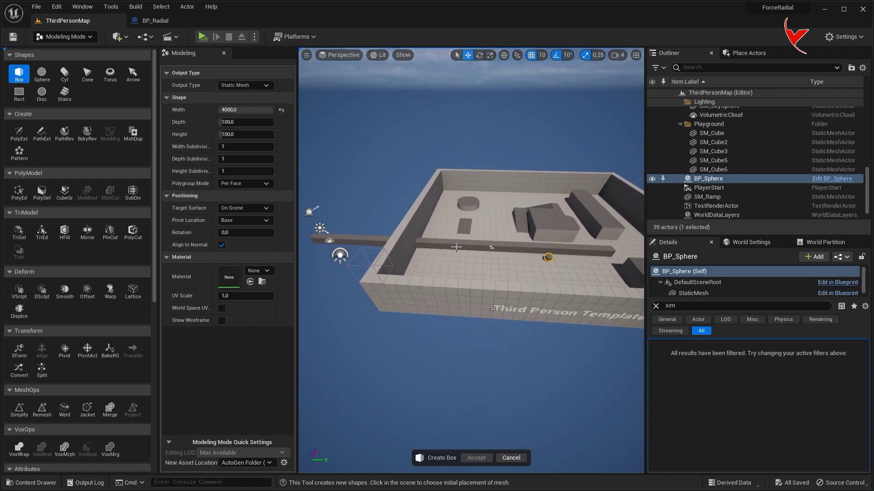
text(200)
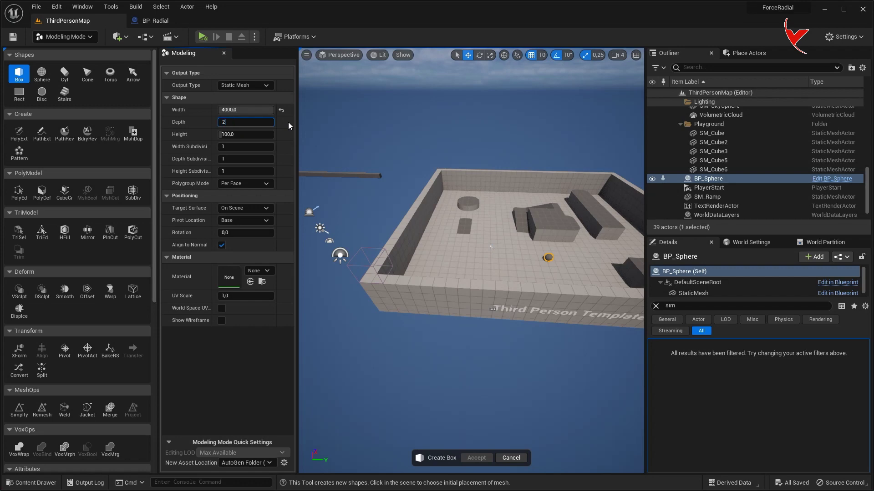
key(Tab)
text(200)
key(Return)
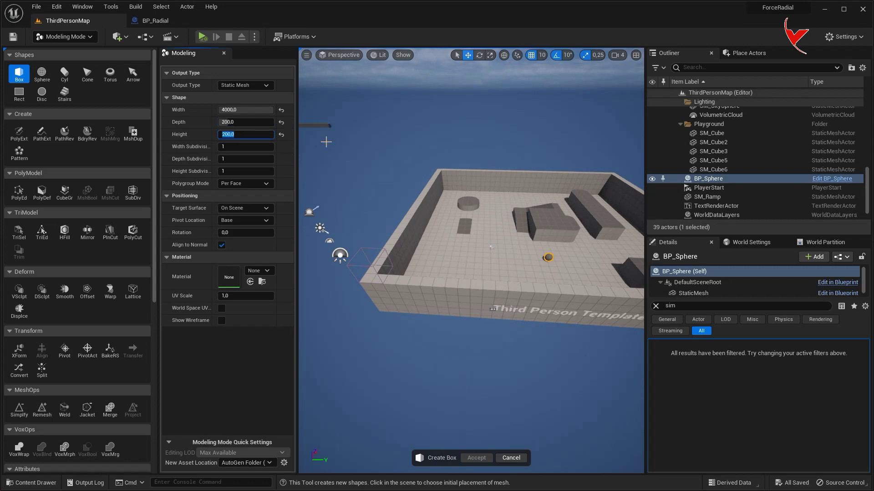
Place the 4000 × 200 × 200 box across the middle of the arena and accept it.
right_drag(310, 127, 346, 150)
right_drag(358, 327, 375, 256)
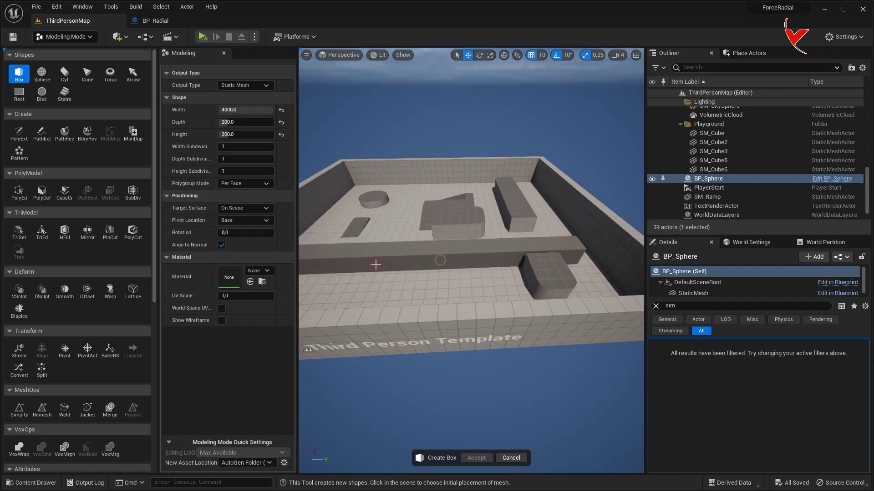
click(375, 256)
click(477, 458)
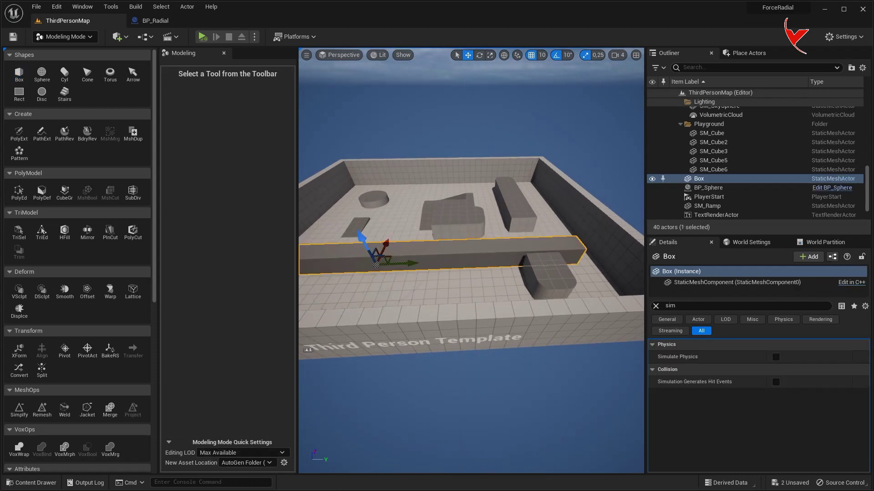
Back in Selection Mode, Alt-drag the long Box to create a duplicate, Box2.
click(75, 36)
click(87, 54)
right_drag(255, 255, 243, 206)
alt+drag(242, 205, 242, 204)
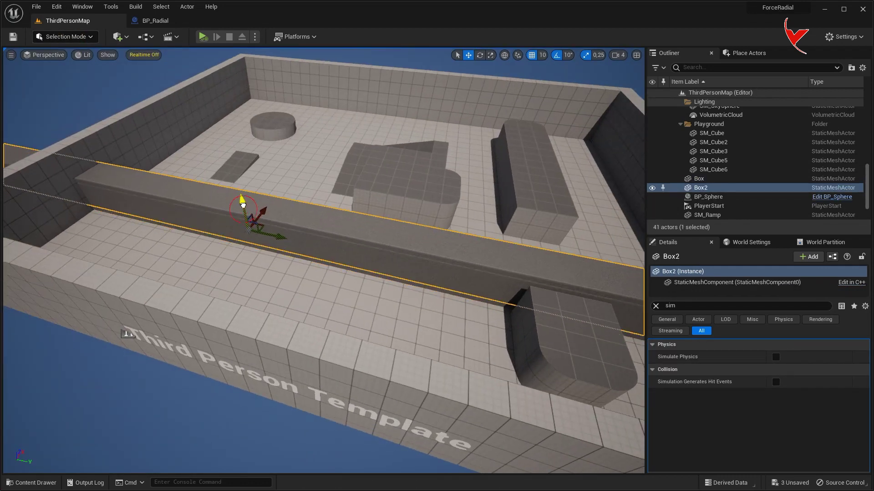
Set Box2's scale to 0.9 on X, Y and Z.
click(655, 306)
click(789, 381)
text(0,9)
key(Tab)
text(0,9)
key(Tab)
text(0)
key(Return)
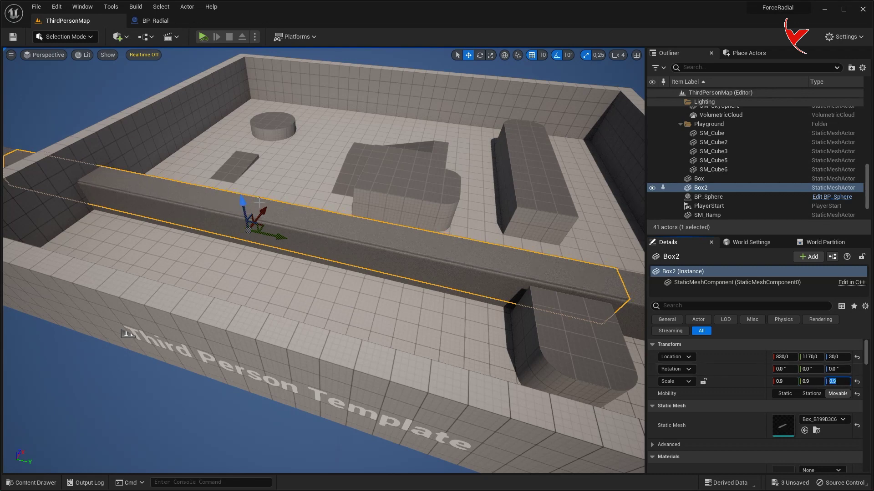
Raise Box2 to Z 40, stretch its Y scale to 2.25, and add the original Box to the selection.
right_drag(346, 255, 346, 246)
drag(392, 213, 395, 204)
scroll(395, 204, down, 3)
scroll(338, 253, down, 3)
scroll(338, 253, down, 3)
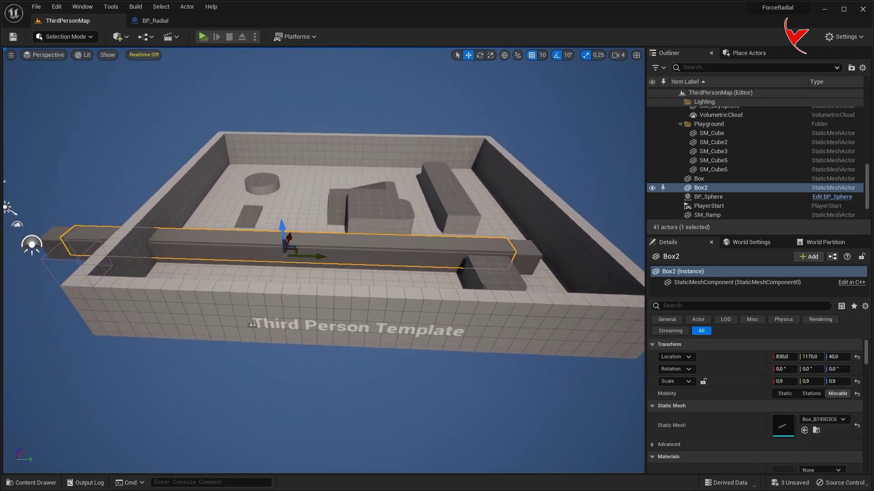
key(r)
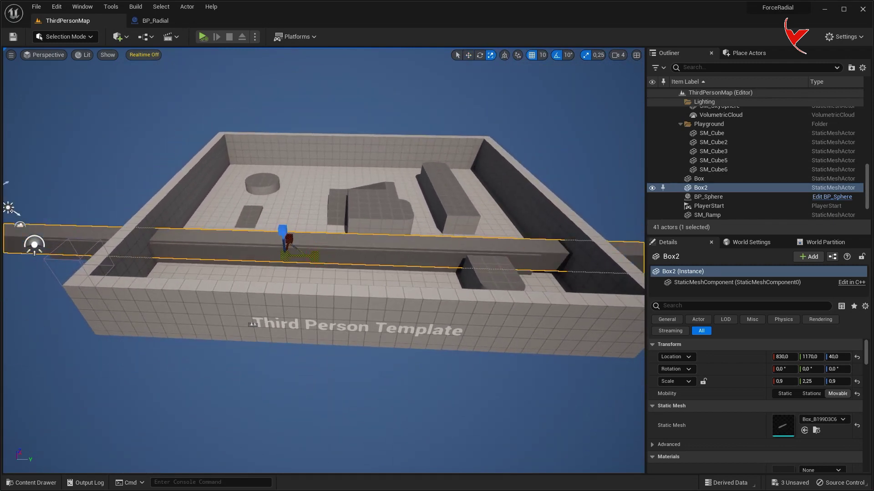
click(468, 55)
ctrl+click(527, 257)
click(81, 39)
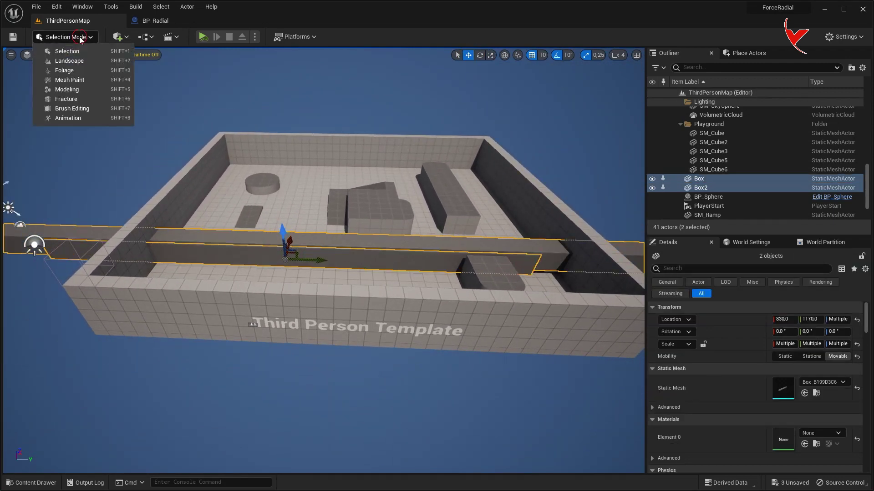
Apply a MshBool Difference B - A to Box and Box2, accept it, and return to Selection Mode.
click(75, 90)
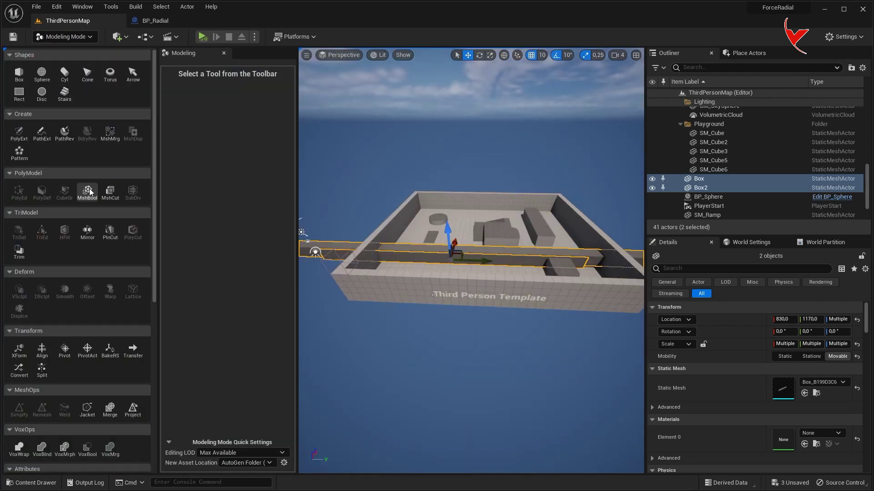
click(87, 191)
scroll(444, 273, up, 3)
scroll(471, 260, up, 3)
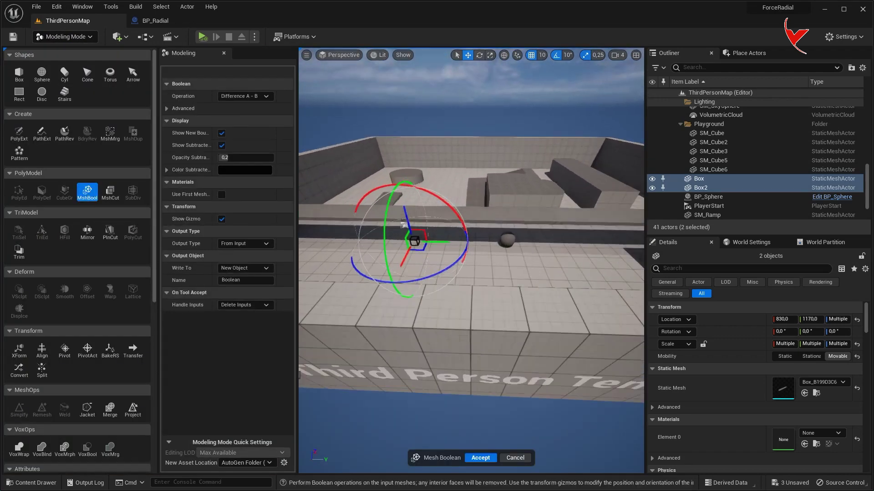
scroll(471, 259, up, 3)
click(245, 114)
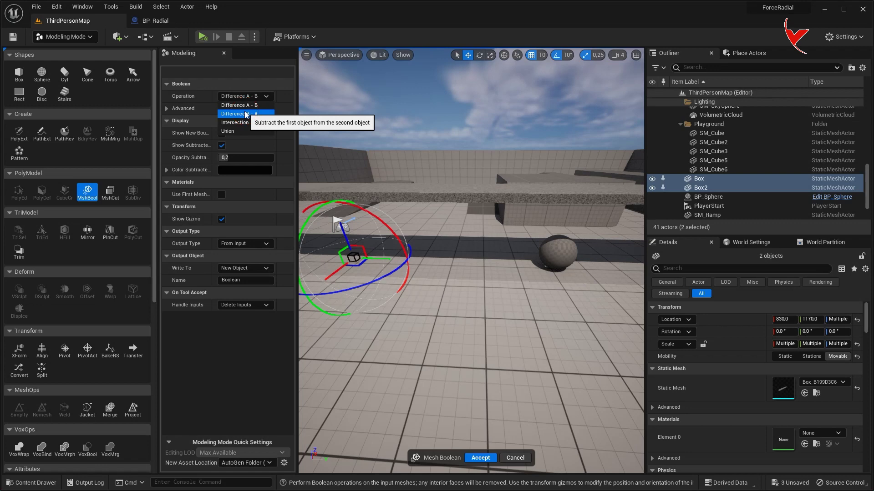
scroll(423, 283, down, 5)
scroll(423, 283, up, 2)
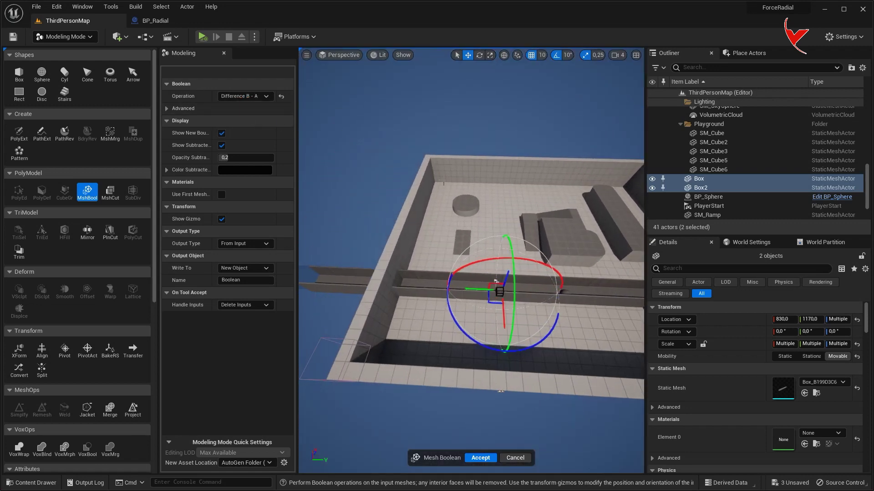
click(480, 457)
click(79, 40)
click(63, 64)
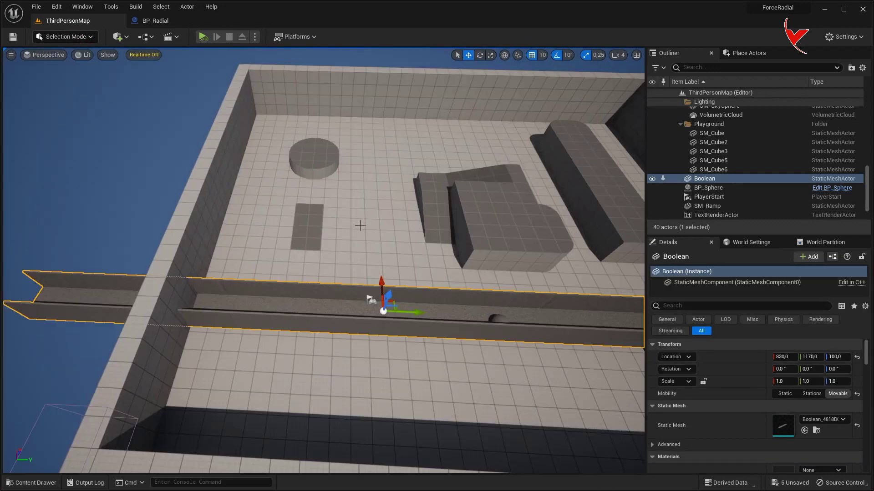
Slide the Boolean channel to Y 140 and tilt it up 20° on X.
scroll(168, 194, down, 5)
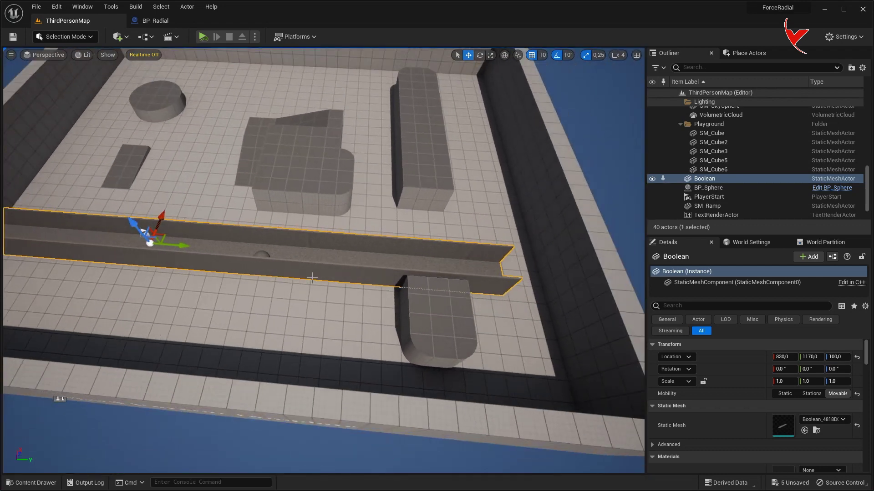
drag(173, 245, 14, 230)
scroll(168, 195, up, 2)
right_drag(168, 195, 191, 182)
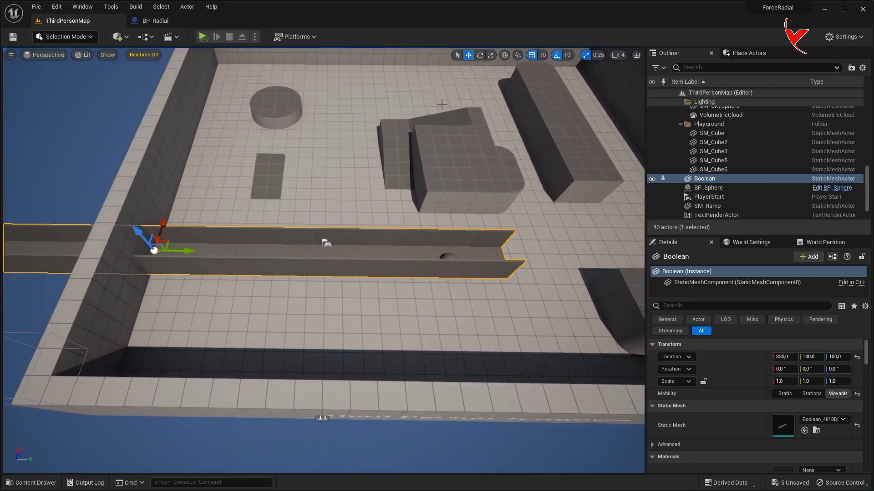
click(479, 55)
mouse_move(137, 222)
mouse_down()
mouse_move(176, 233)
mouse_move(119, 142)
mouse_up()
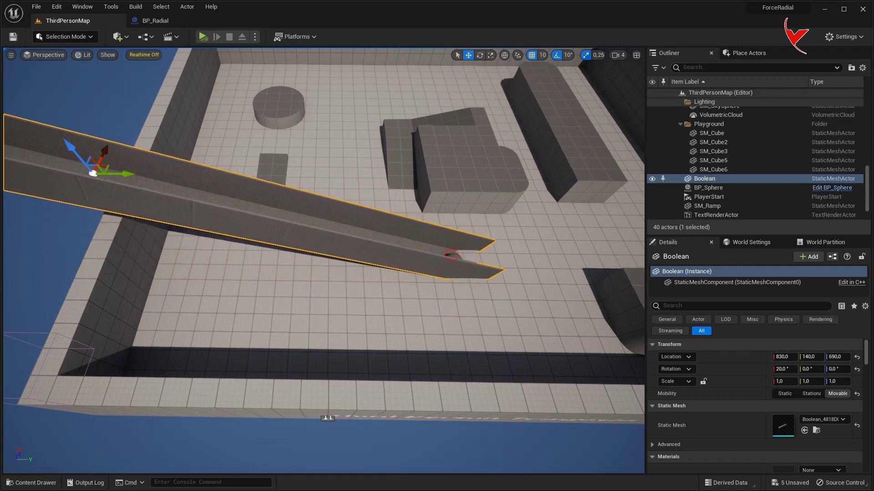
Position the ramp over the sphere at 800, 640, 590 and start a play test.
click(451, 255)
right_drag(529, 266, 288, 187)
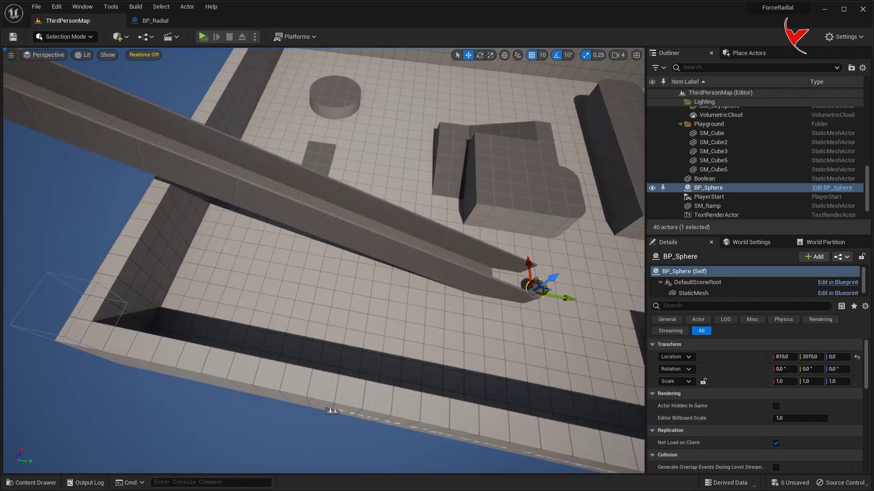
click(288, 188)
mouse_move(373, 186)
mouse_down()
mouse_move(453, 187)
mouse_move(429, 178)
mouse_up()
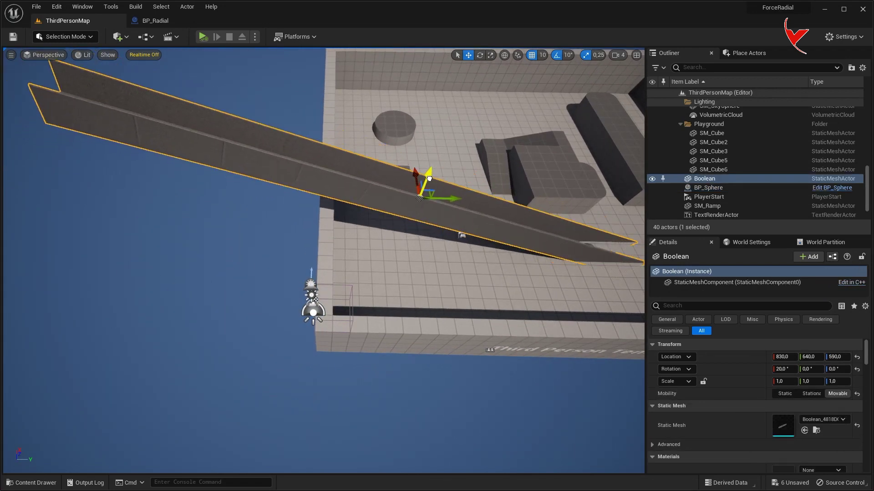
right_drag(429, 179, 63, 425)
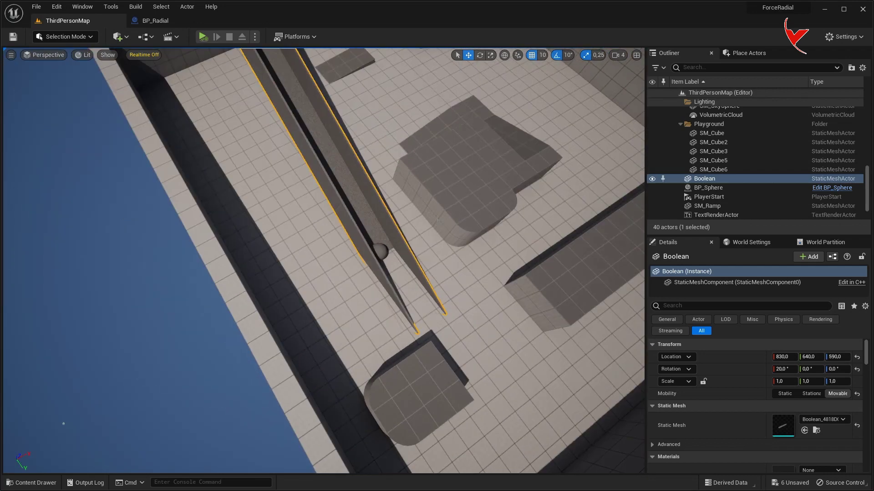
right_drag(425, 216, 435, 235)
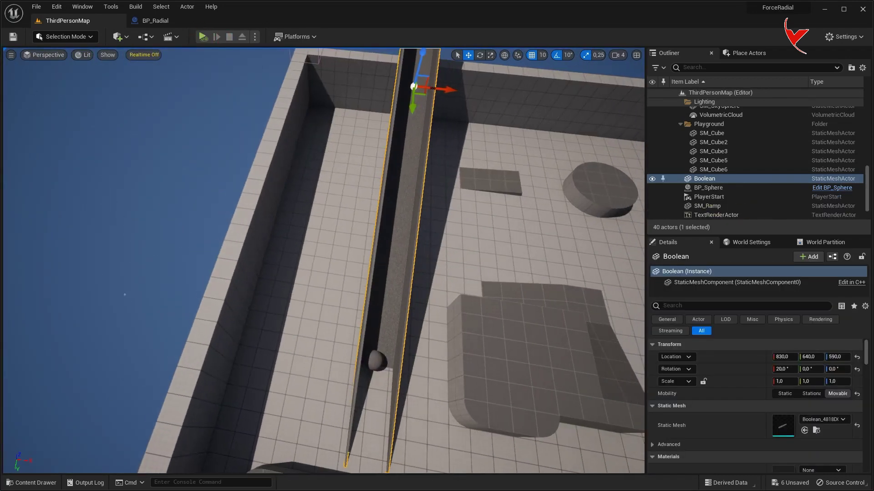
drag(429, 118, 424, 118)
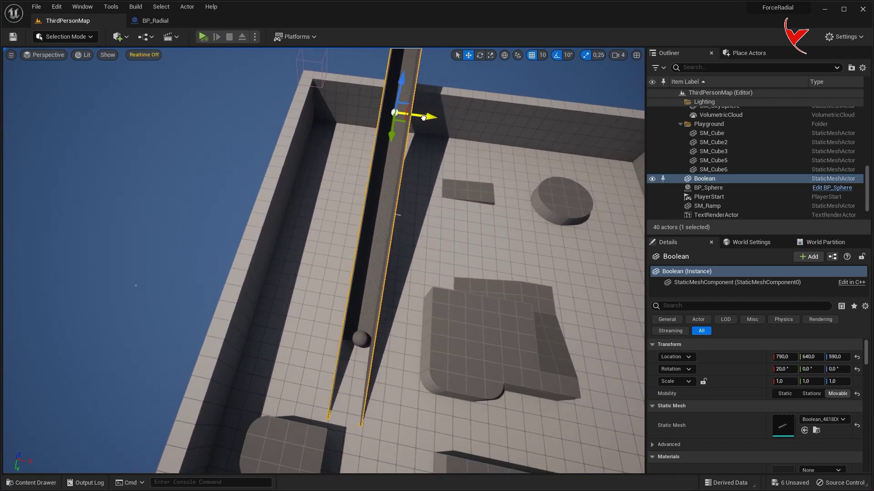
click(203, 37)
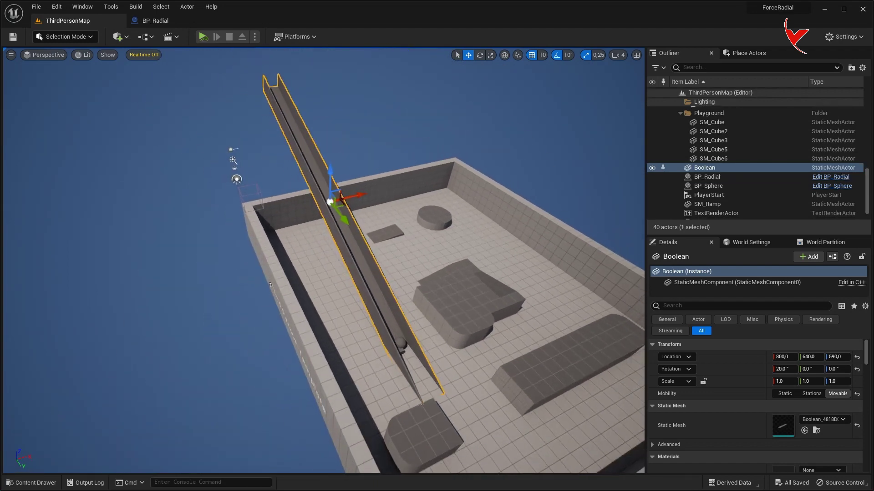
right_drag(410, 146, 396, 150)
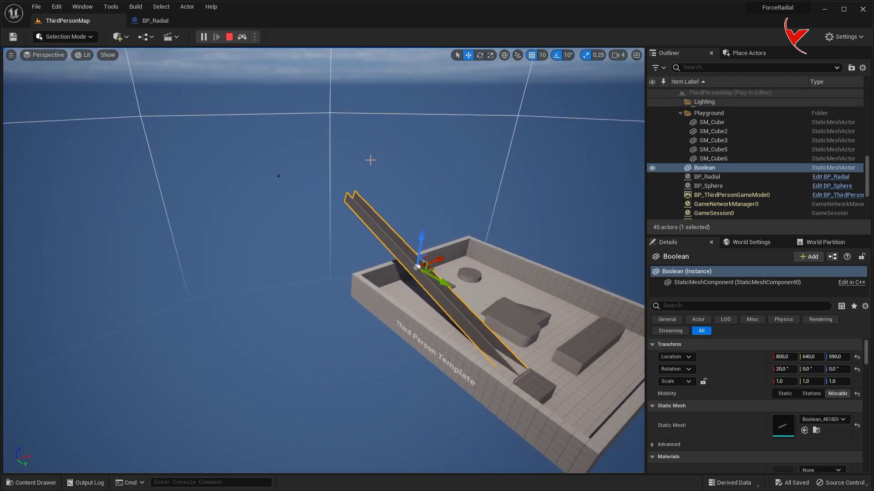
Stop play, Alt-drag the floor SM_Cube along -Y into SM_Cube14, then play-test again and stop.
click(230, 37)
click(489, 297)
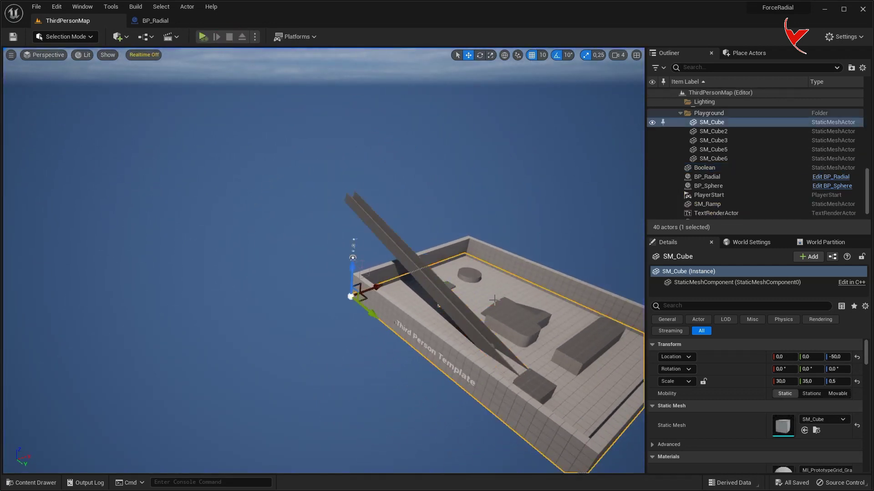
alt+drag(373, 314, 147, 186)
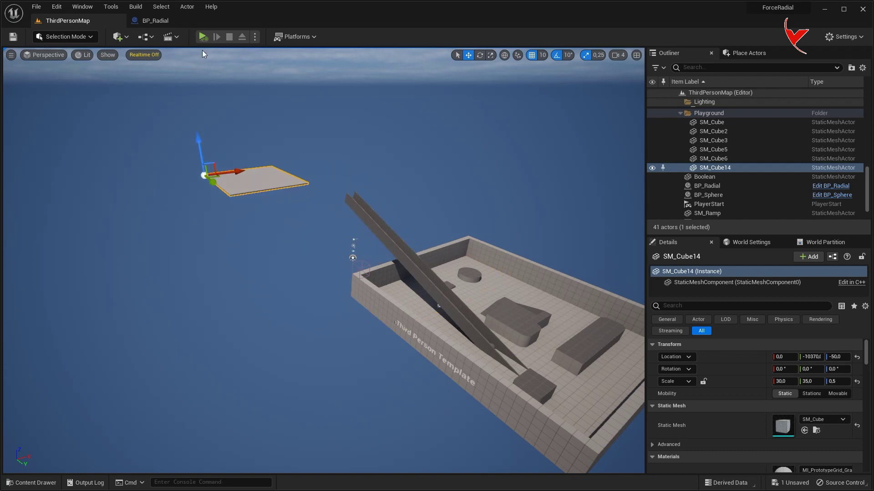
click(203, 37)
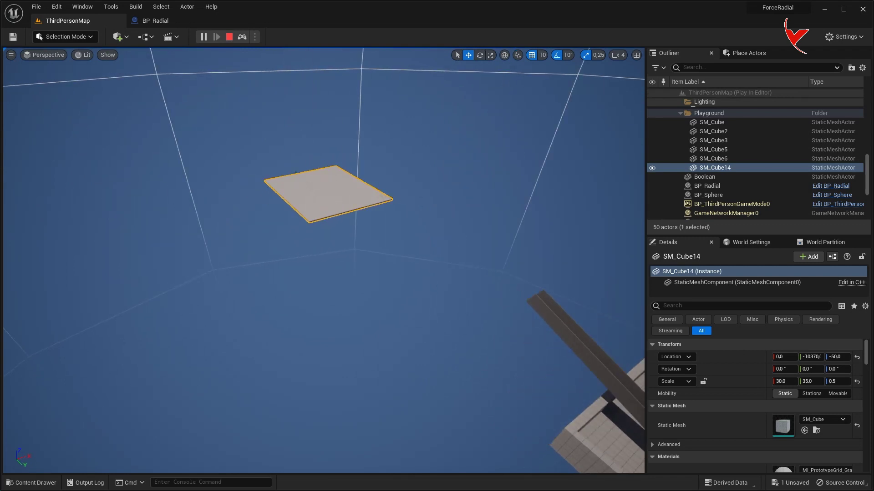
click(455, 51)
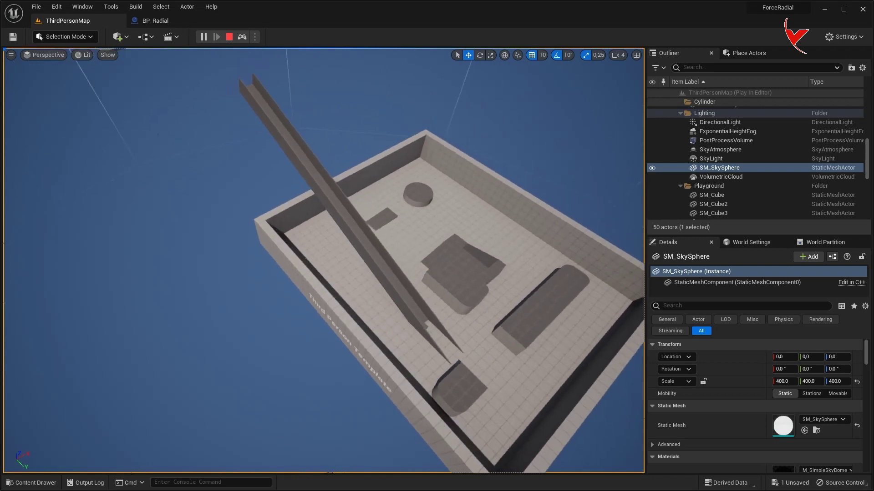
key(Escape)
key(ctrl+space)
Create an Actor Blueprint class named BP_Spawn, open it, and dock its editor.
right_click(464, 398)
click(503, 141)
click(351, 160)
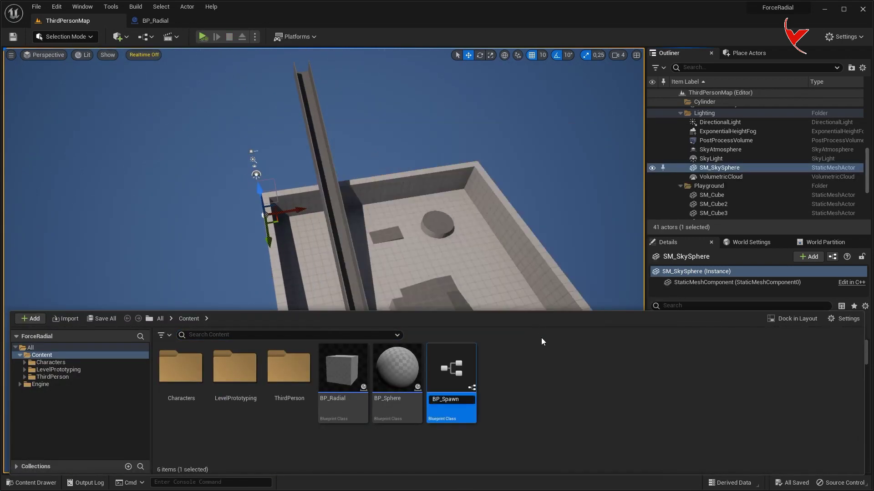
key(Return)
double_click(399, 359)
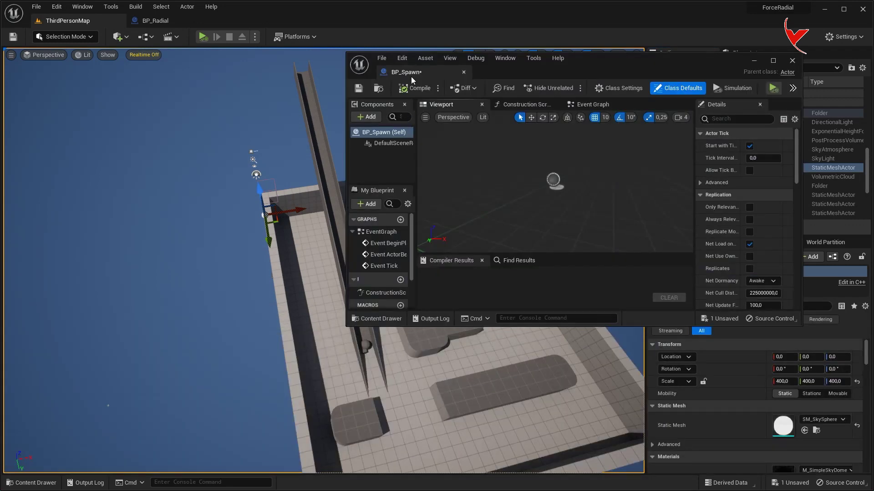
drag(411, 77, 237, 21)
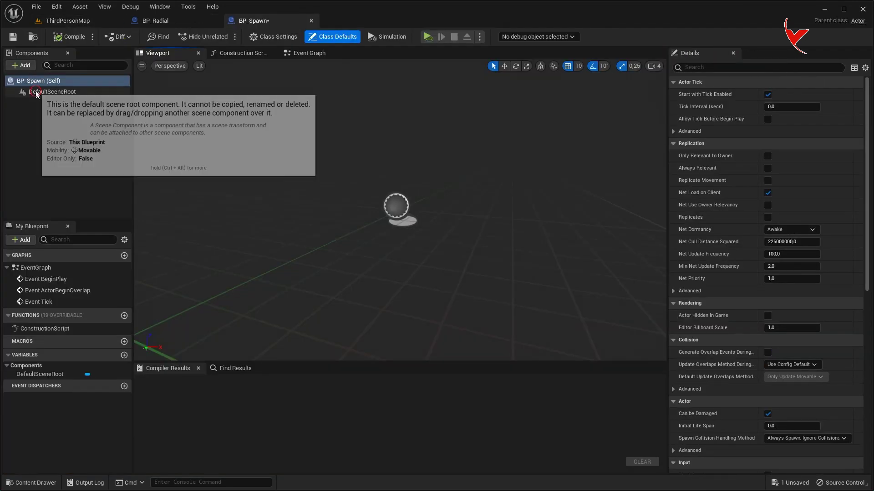
Add a Box Collision component and make On Component Begin Overlap (Box) the graph's only event.
click(37, 92)
click(21, 65)
text(box)
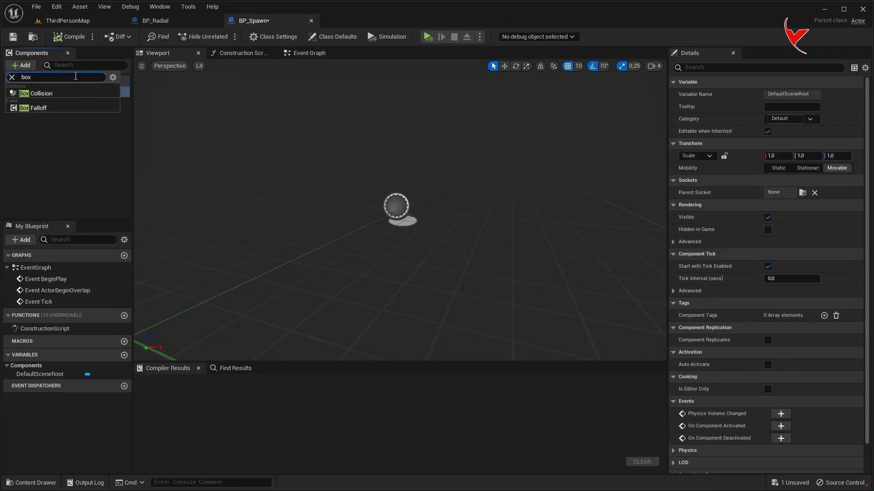
key(Return)
click(291, 60)
scroll(858, 377, down, 5)
scroll(858, 377, down, 10)
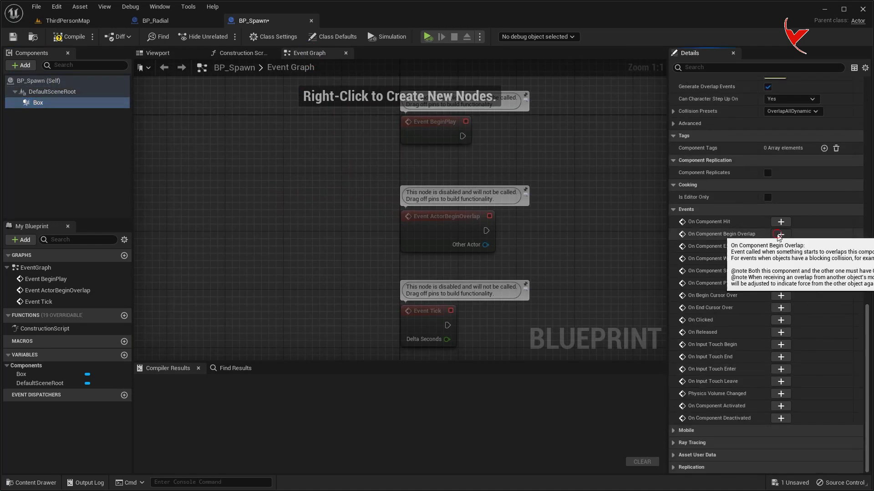
click(781, 234)
drag(449, 202, 449, 203)
key(Delete)
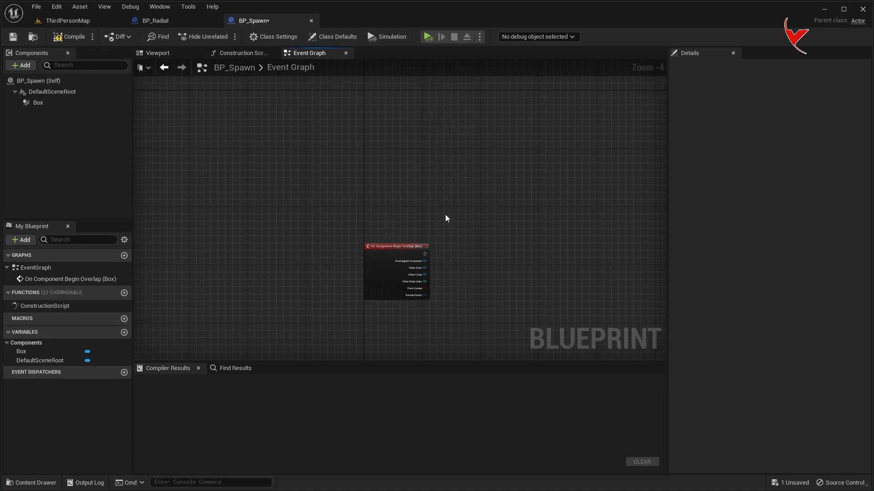
Add a Cast To BP_Sphere after the overlap event, with Other Actor wired to Object.
right_drag(447, 211, 273, 155)
scroll(272, 155, up, 4)
key(ctrl+space)
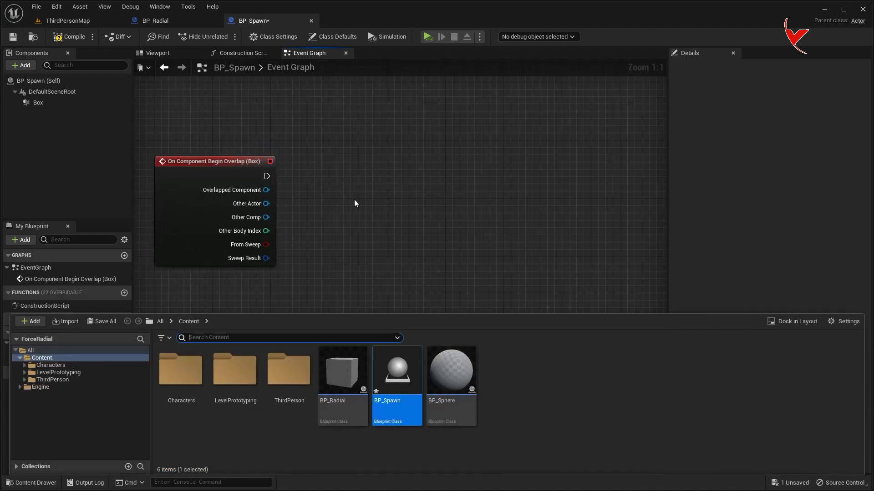
click(467, 378)
key(F2)
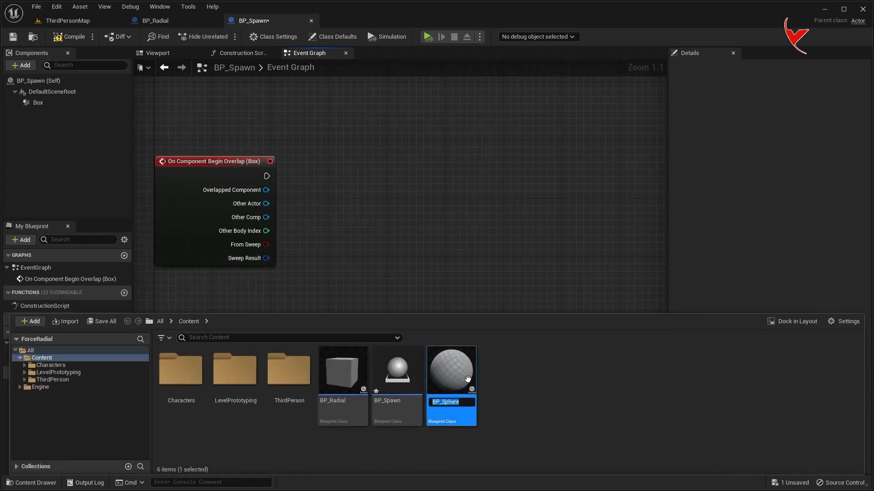
drag(266, 177, 364, 171)
text(cast to bp_sphere)
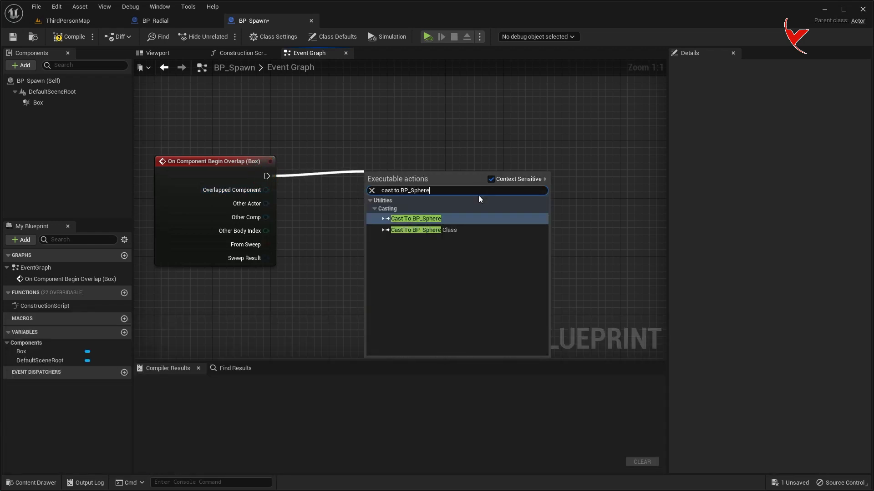
click(435, 221)
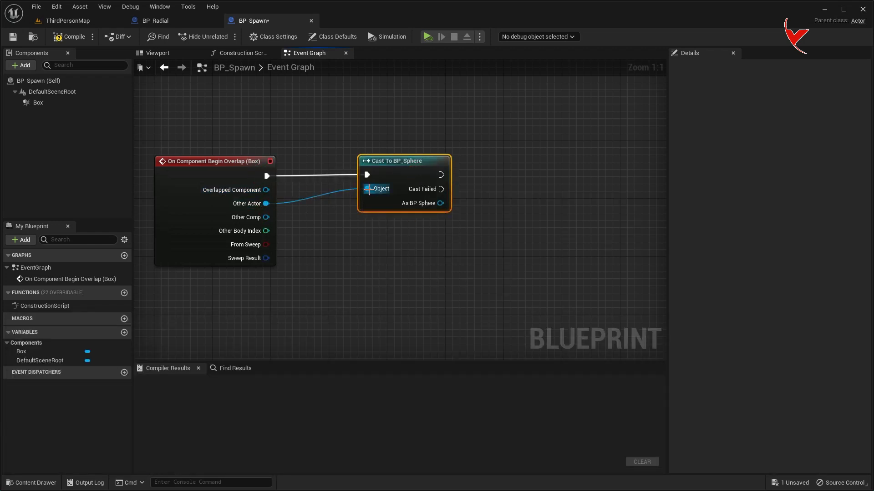
drag(266, 204, 370, 193)
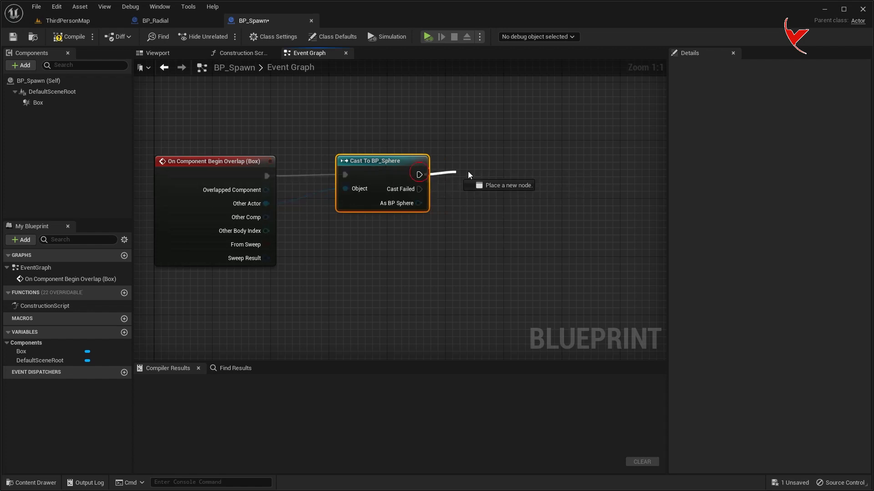
Add SpawnActor from Class after the cast, using the cast sphere's Get Class as its Class.
drag(469, 175, 485, 170)
text(spawn)
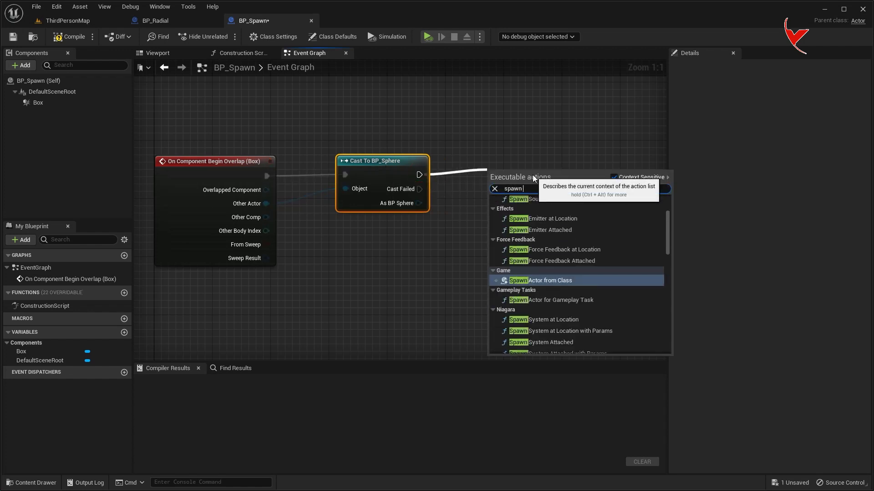
click(555, 204)
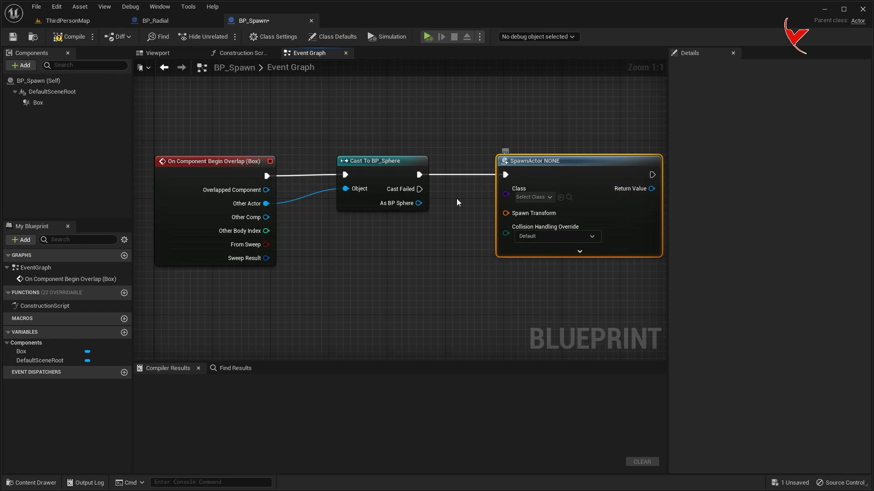
drag(419, 203, 506, 191)
drag(468, 159, 468, 232)
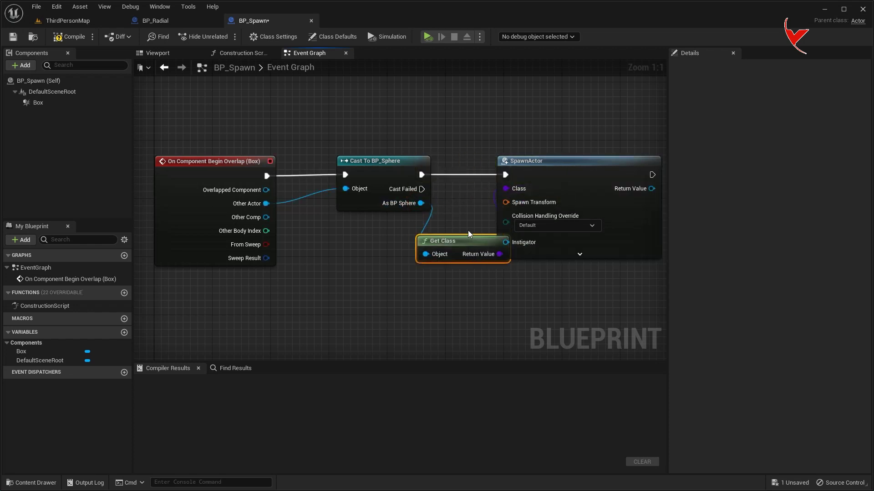
right_drag(469, 233, 346, 243)
drag(310, 245, 360, 245)
Promote SpawnActor's Spawn Transform to a variable and add an Integer variable named Count.
right_click(489, 228)
click(492, 230)
drag(380, 166, 381, 289)
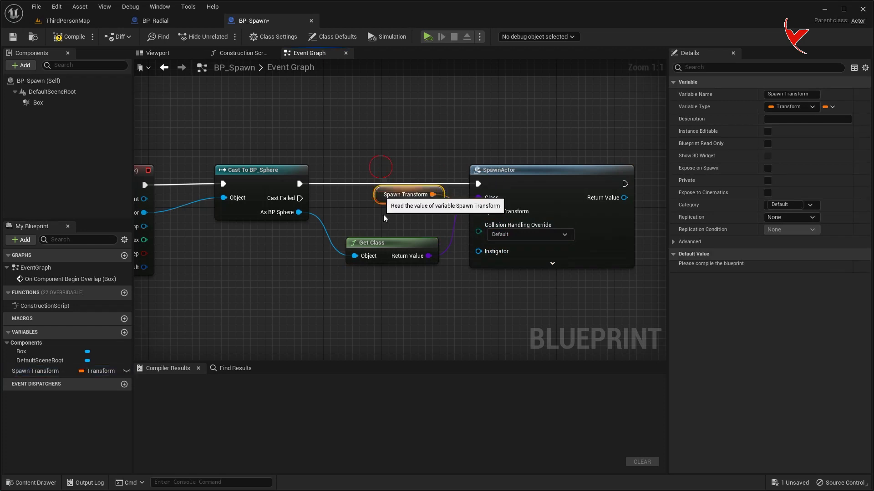
right_drag(408, 257, 248, 237)
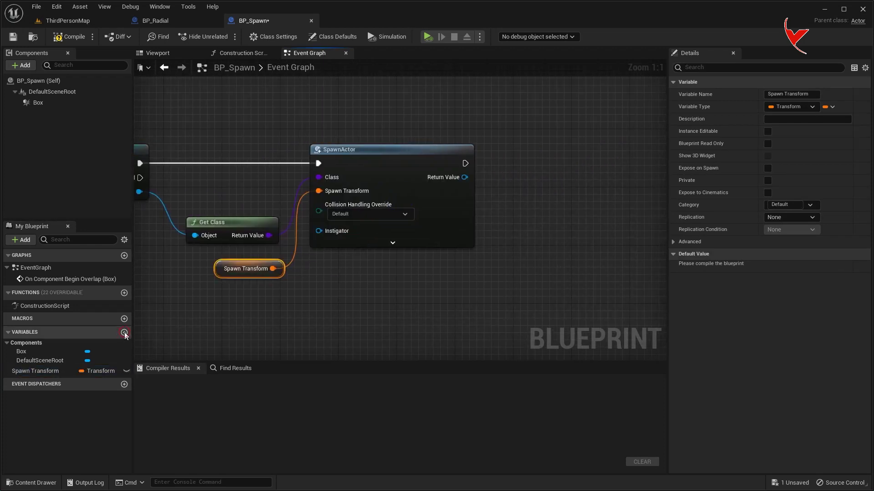
click(123, 333)
text(nt)
key(Return)
click(111, 382)
click(104, 217)
After SpawnActor, increment Count with Increment Int and store the result via SET Count.
drag(443, 244, 583, 180)
click(530, 231)
text(increment)
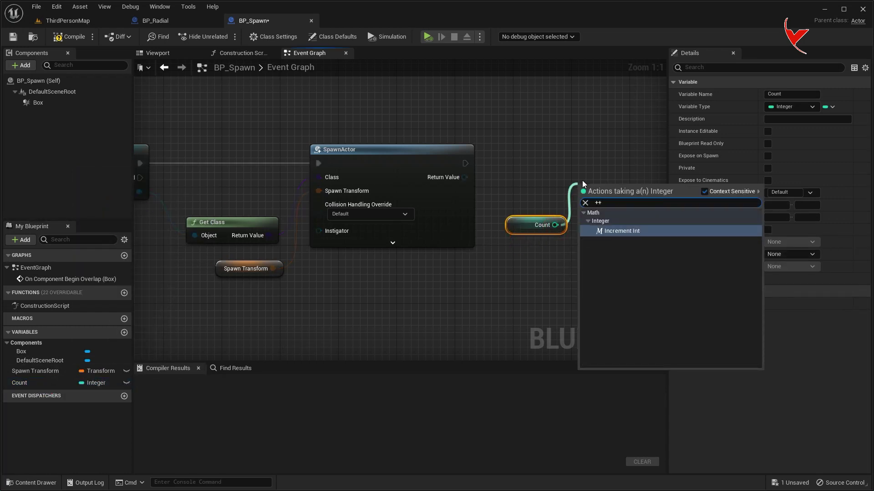
key(Return)
drag(476, 162, 565, 163)
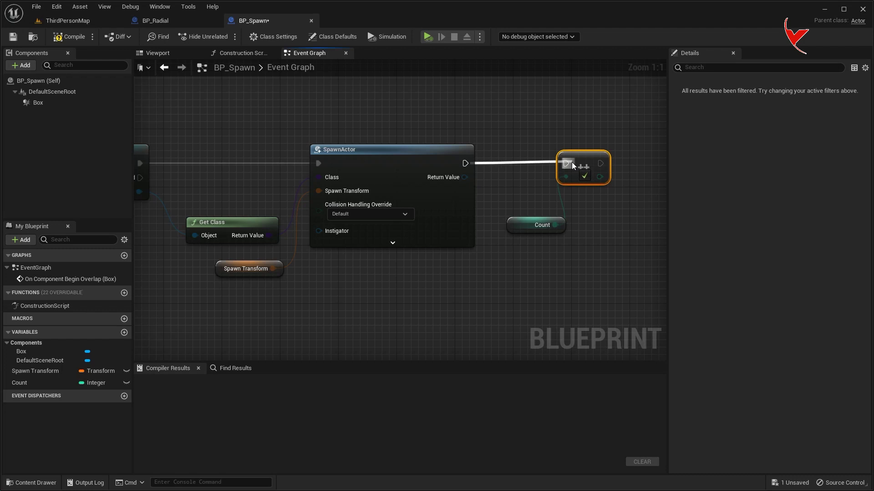
drag(544, 222, 530, 208)
right_drag(563, 209, 444, 201)
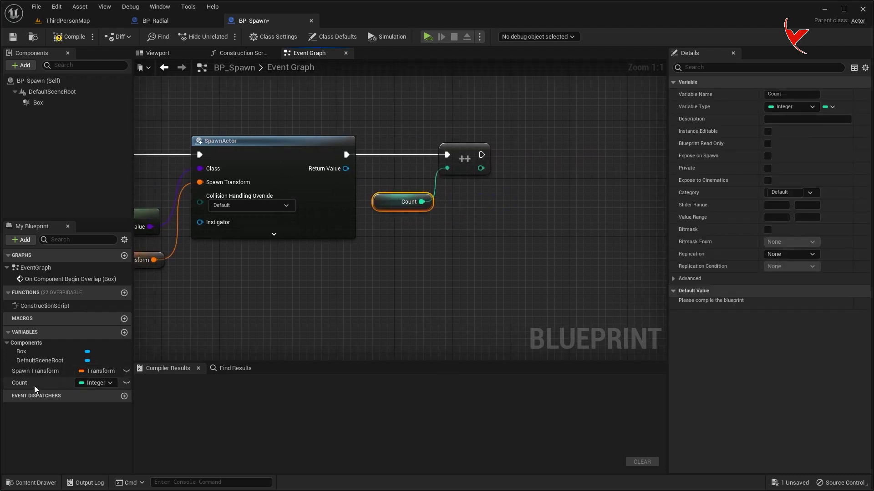
alt+drag(19, 383, 569, 161)
mouse_move(481, 155)
mouse_down()
mouse_move(542, 155)
mouse_move(510, 173)
mouse_move(543, 169)
mouse_up()
right_drag(587, 155, 475, 158)
Print the updated Count value with a Print String node after SET Count.
drag(475, 158, 610, 157)
text(print string)
click(637, 206)
drag(632, 161, 603, 147)
drag(475, 172, 583, 172)
drag(517, 143, 530, 205)
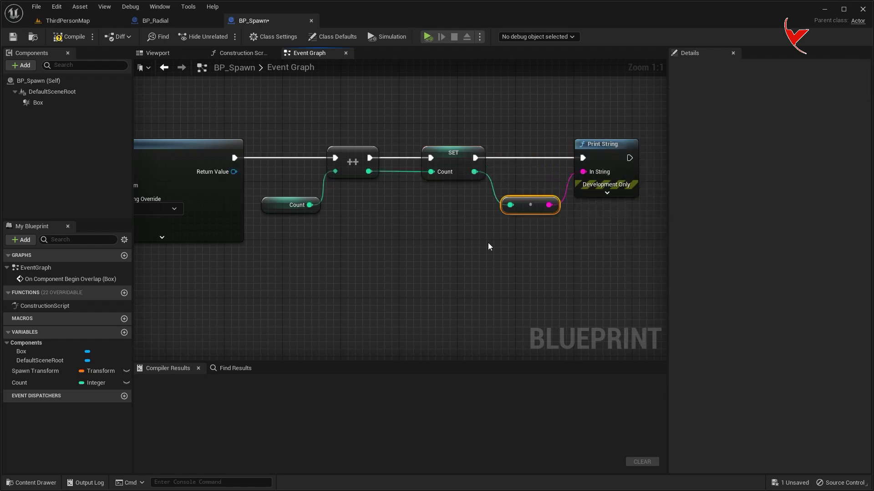
Compile BP_Spawn and switch over to BP_Radial's Event Graph.
key(Home)
click(70, 37)
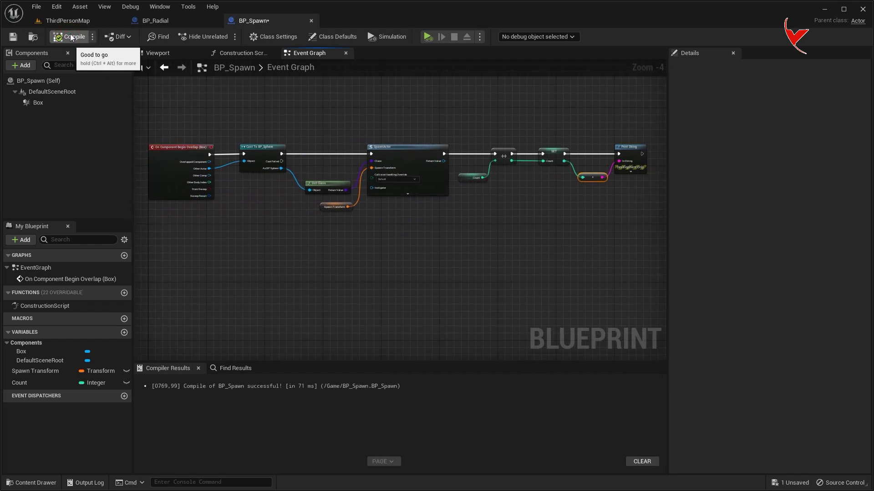
click(177, 21)
scroll(265, 170, down, 5)
Add a Get Actor Of Class node after Event BeginPlay with Actor Class set to BP_Sphere.
scroll(275, 170, up, 1)
scroll(285, 181, up, 4)
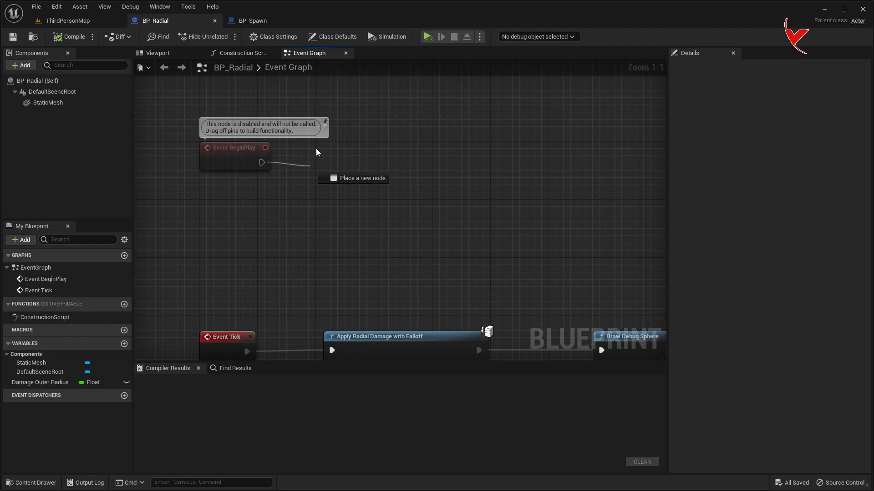
drag(317, 152, 311, 164)
text(get actor o)
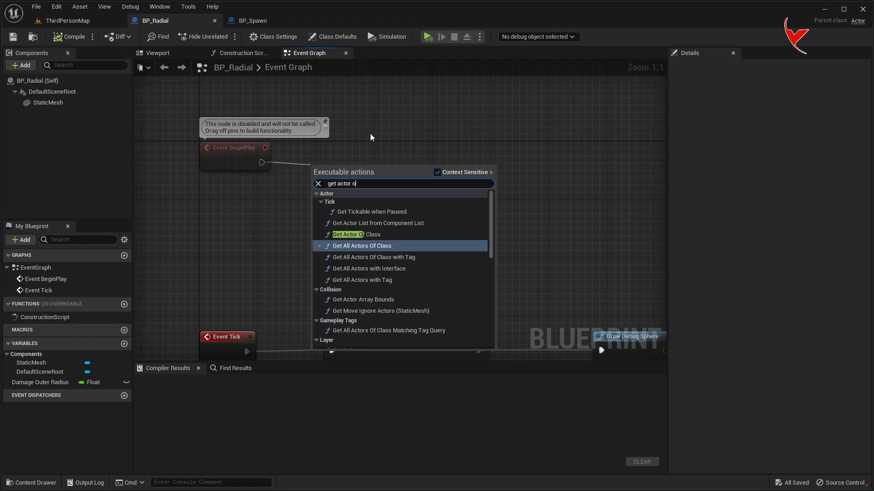
text(f c)
click(360, 203)
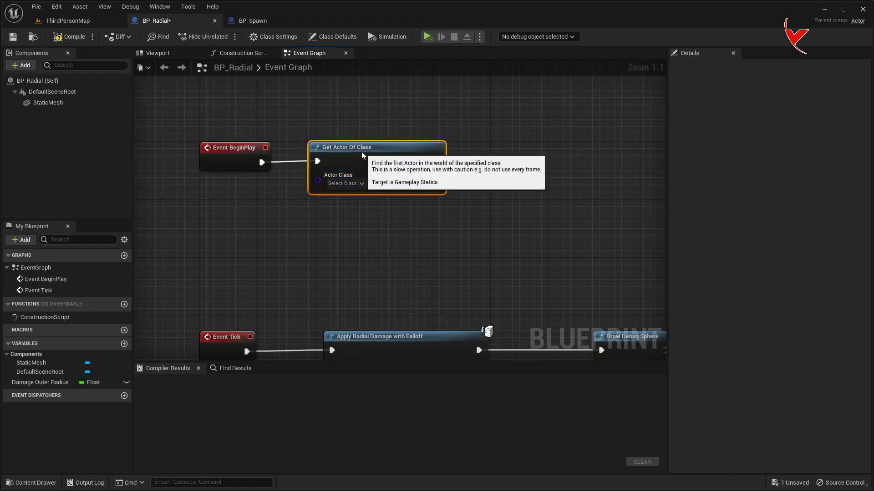
key(ctrl+space)
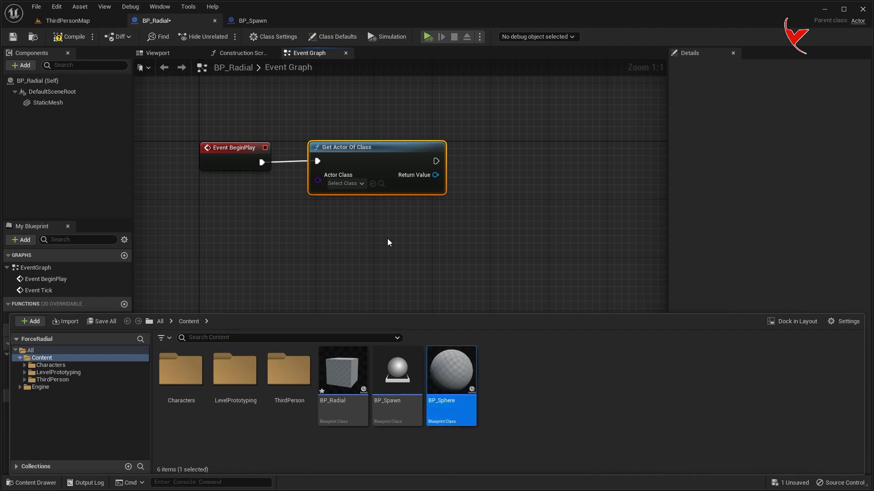
click(373, 184)
Compile, add a Get Actor Transform node targeting the found sphere, and save BP_Radial.
right_drag(385, 203, 323, 197)
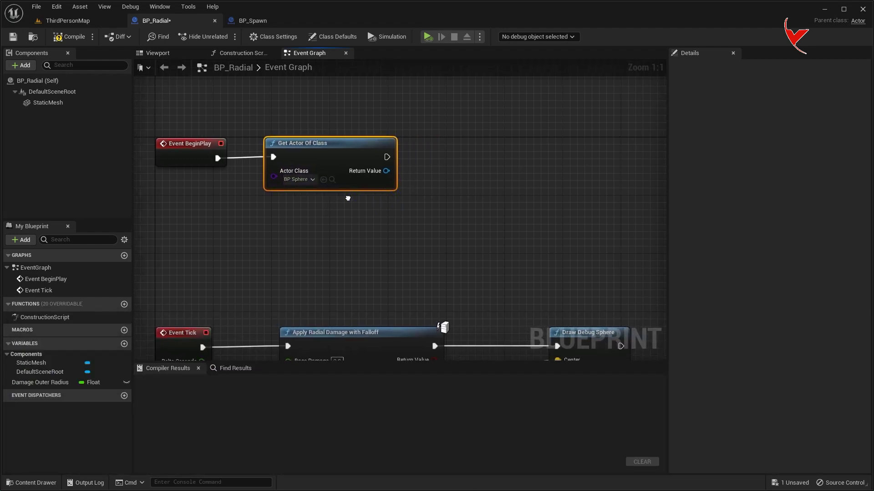
key(F7)
right_click(407, 175)
text(get actor transform)
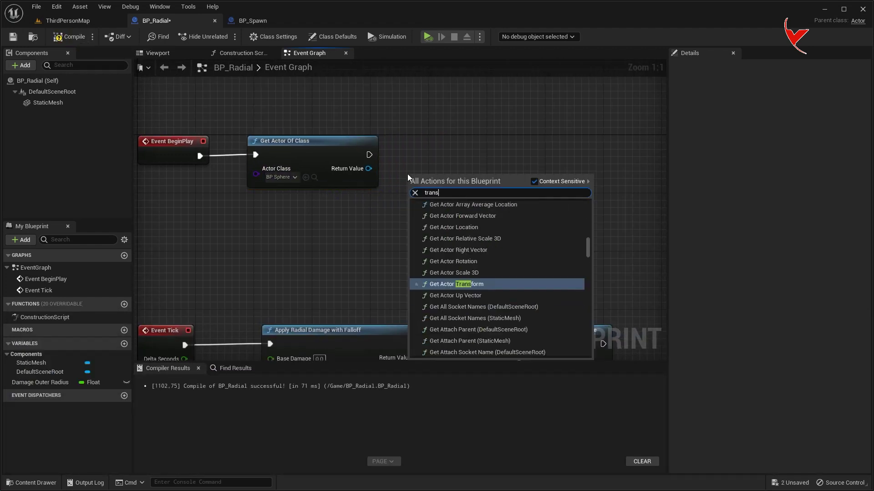
key(Return)
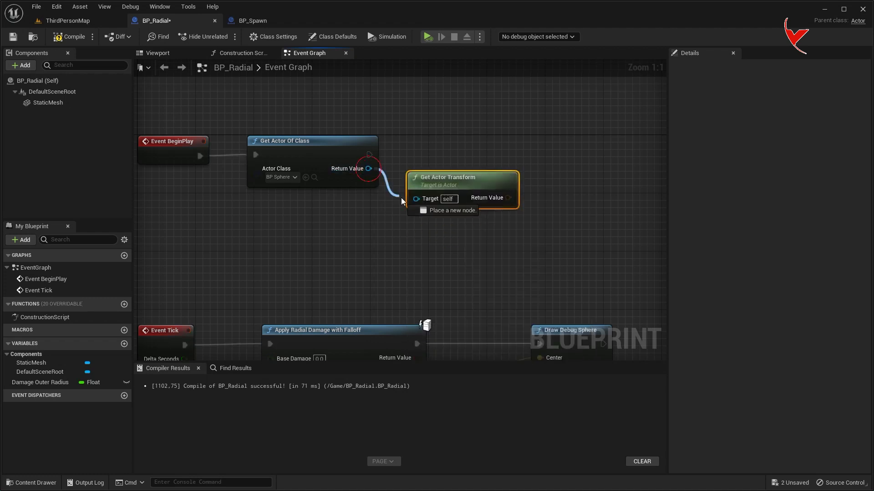
drag(369, 169, 416, 199)
key(ctrl+s)
drag(368, 155, 551, 150)
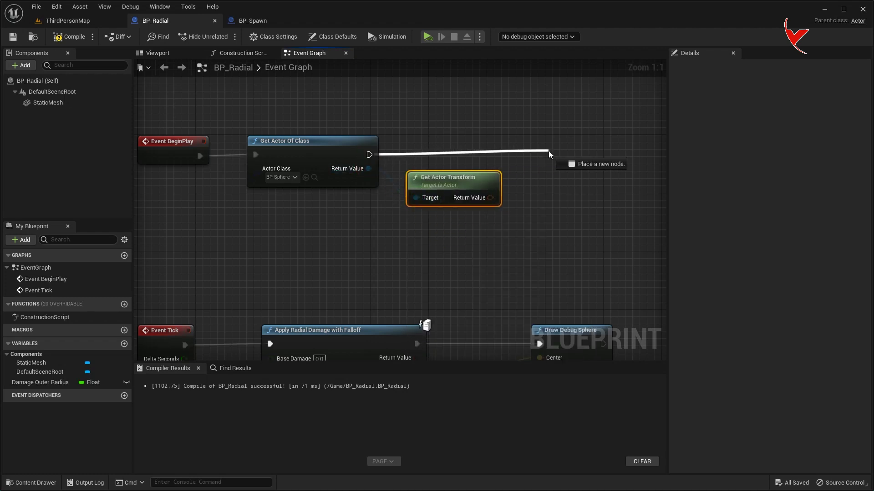
Add a second Get Actor Of Class node with its Actor Class set to BP_Spawn.
text(get acto)
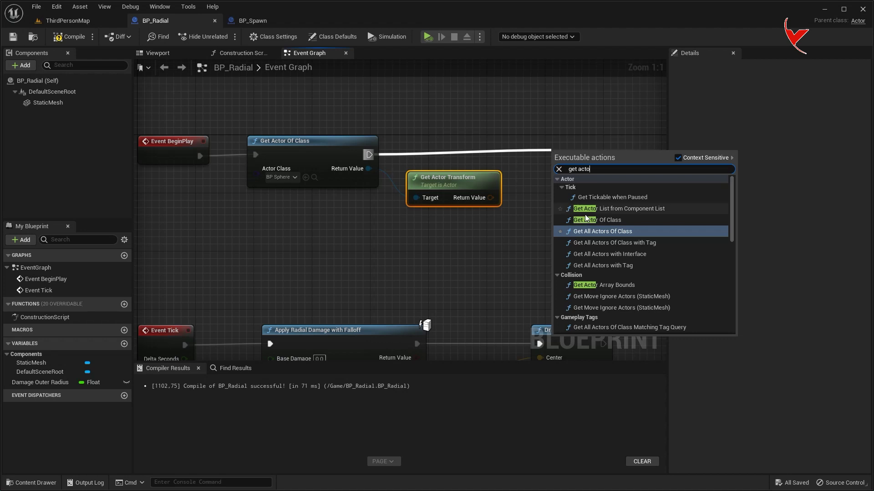
click(597, 220)
right_drag(530, 201, 423, 186)
key(ctrl+space)
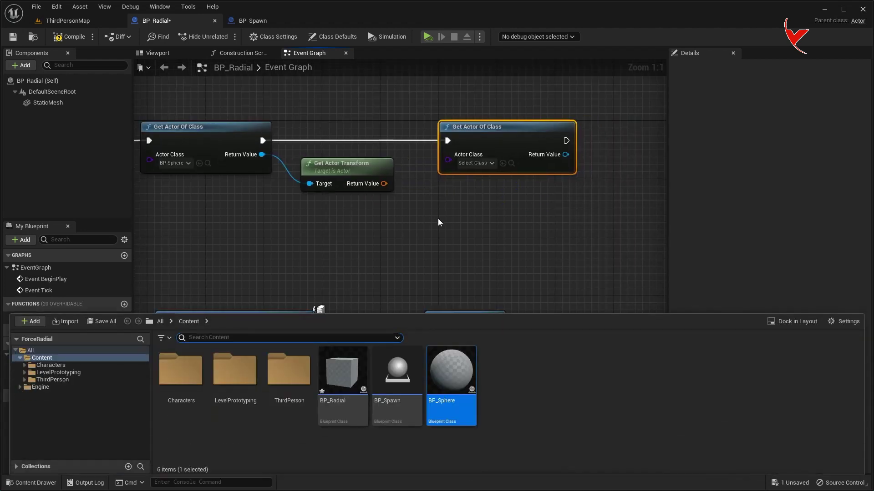
key(Left)
click(502, 164)
right_drag(519, 179, 421, 186)
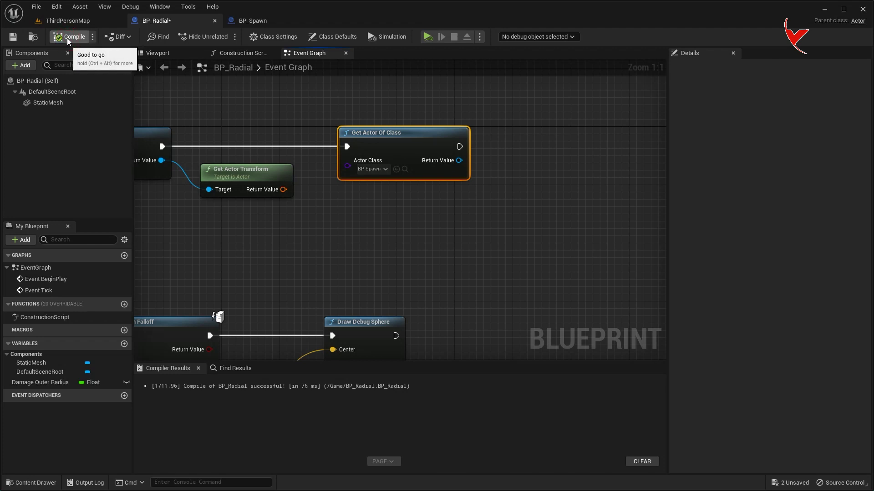
Add Set Spawn Transform on BP_Spawn, fed by the sphere's actor transform, and return to ThirdPersonMap.
right_drag(371, 169, 300, 170)
drag(389, 161, 442, 176)
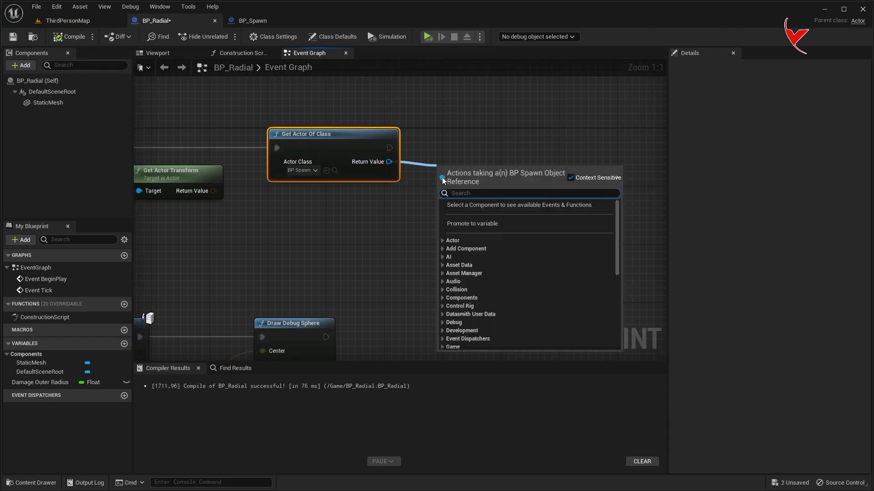
text(set spaw)
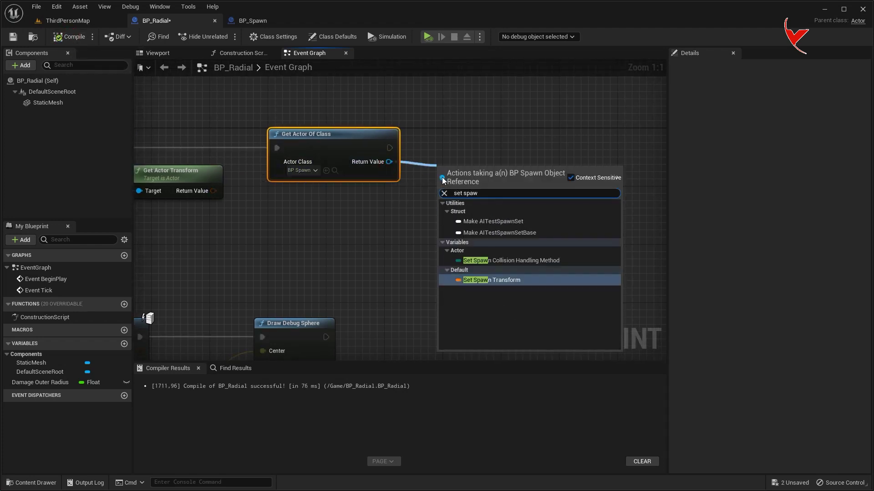
click(484, 279)
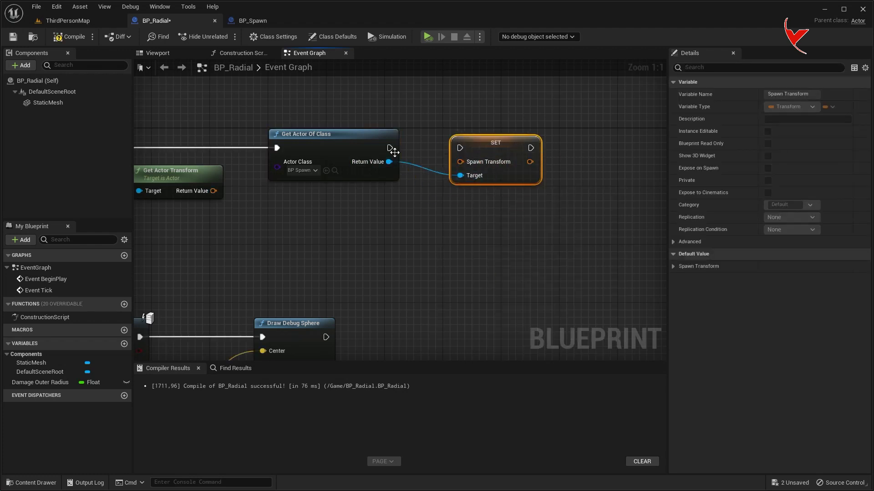
drag(213, 190, 460, 162)
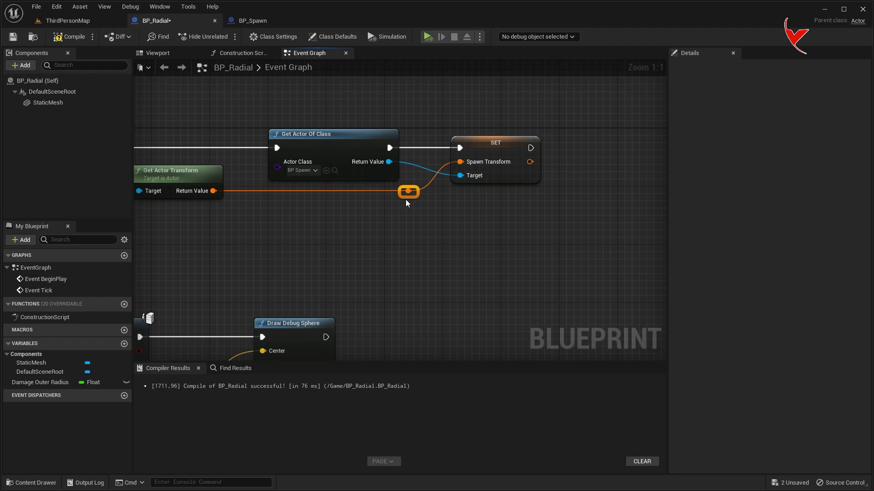
click(68, 20)
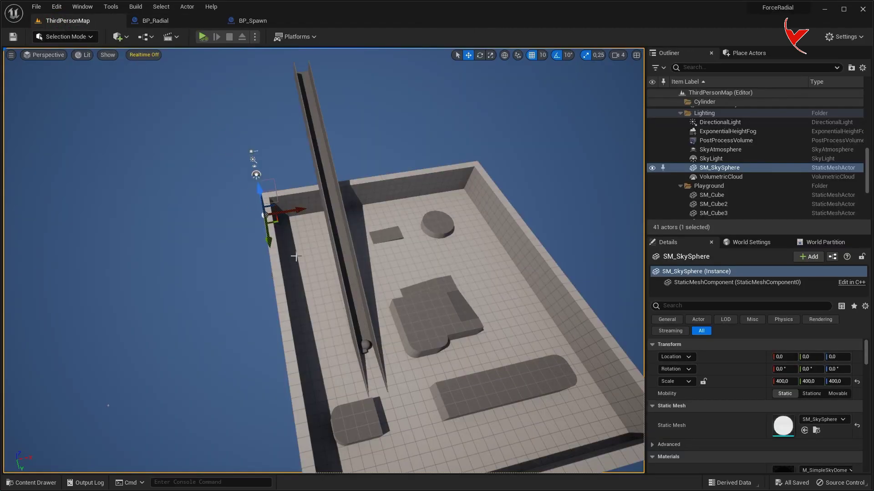
Place a BP_Spawn instance from the Content Drawer and move it onto the wall top.
key(ctrl+space)
drag(394, 387, 345, 255)
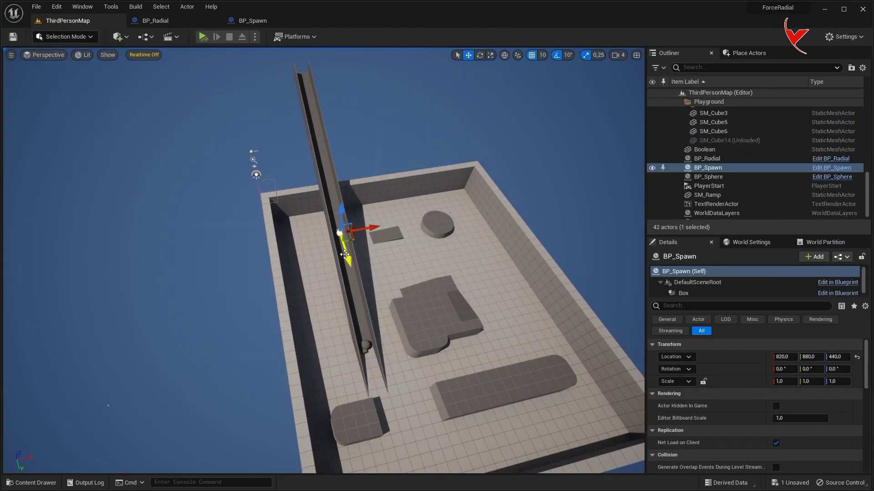
key(f)
drag(333, 248, 261, 109)
scroll(261, 109, down, 10)
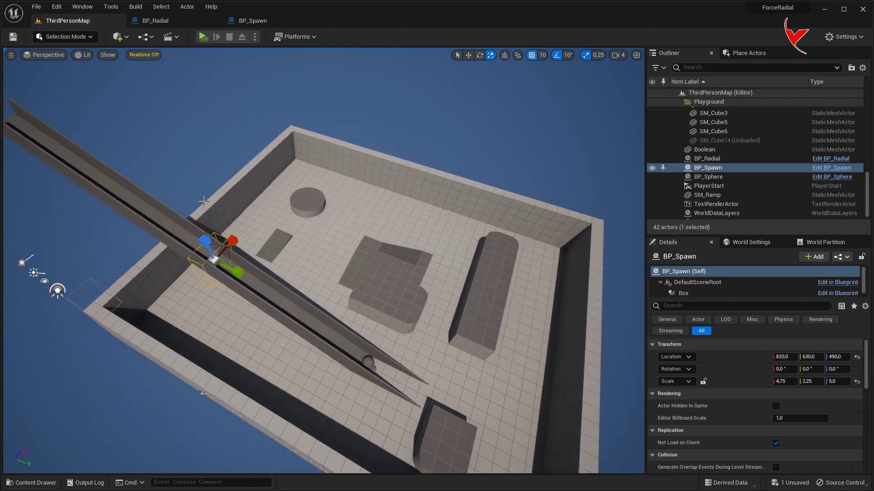
Play-test the level, then widen the Boolean wall mesh.
click(203, 37)
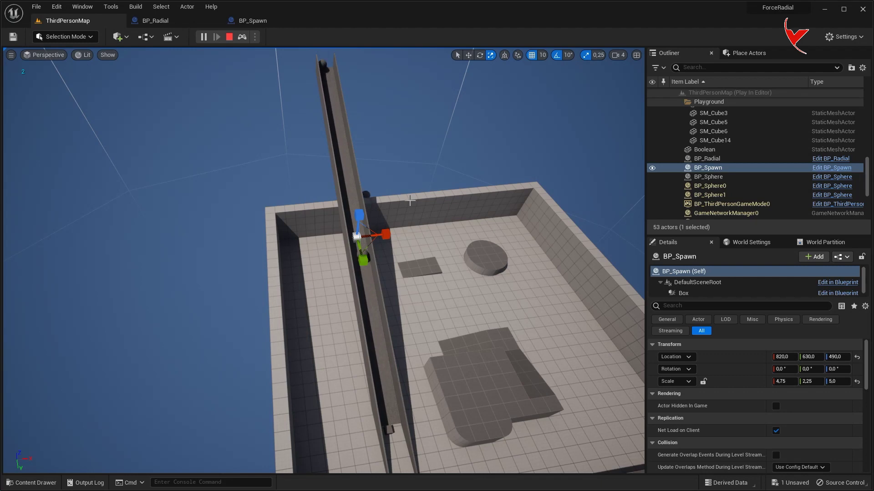
key(Escape)
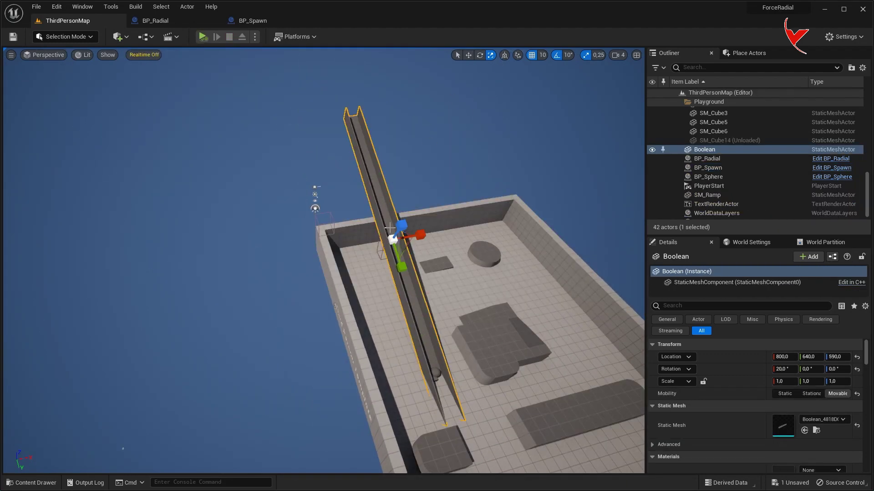
key(ctrl+z)
drag(419, 239, 437, 234)
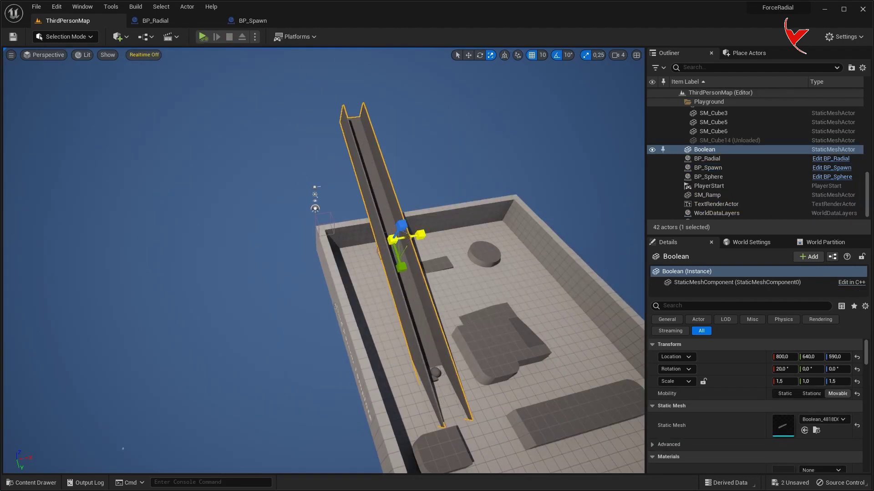
click(420, 240)
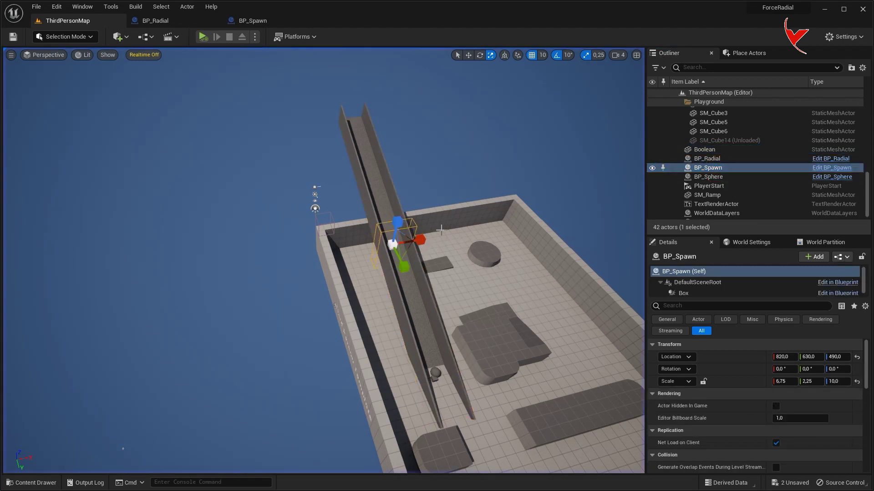
Select BP_Radial, run a second play test, and go back to the BP_Radial graph.
click(436, 375)
click(468, 55)
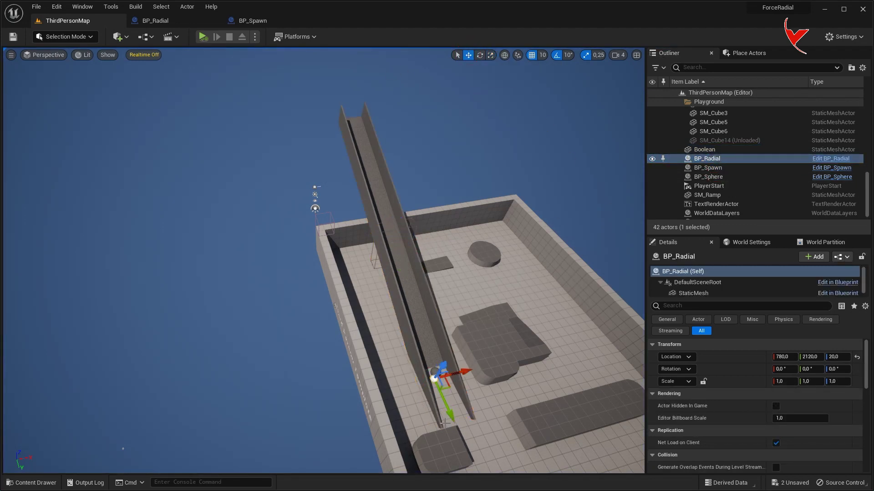
click(203, 40)
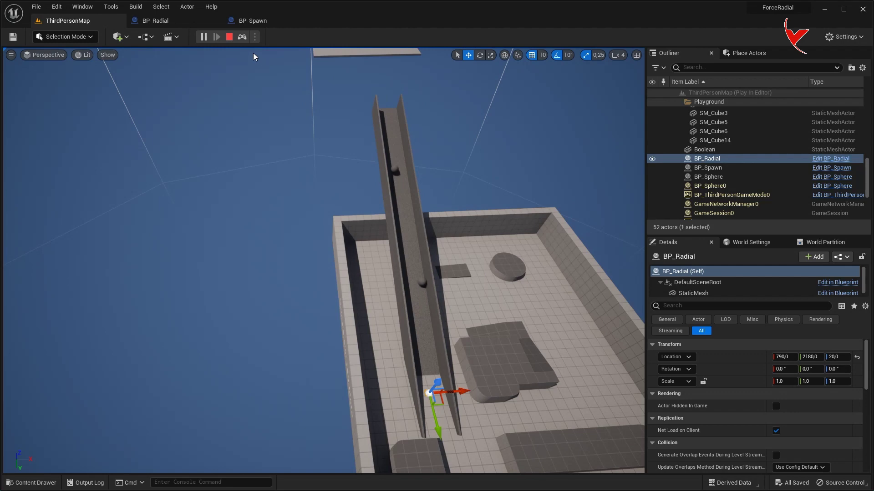
click(230, 37)
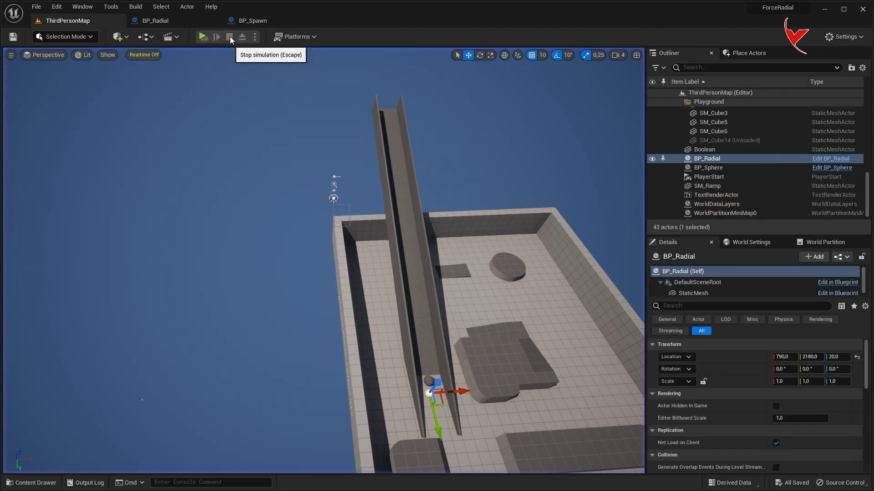
click(182, 21)
right_drag(273, 229, 373, 187)
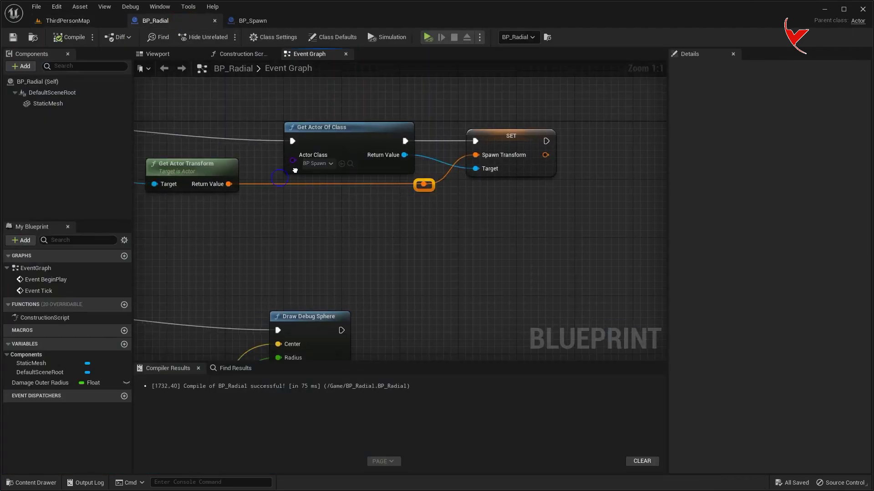
Add an Add Field System Component node after Event Tick.
scroll(373, 186, down, 2)
right_drag(448, 204, 589, 135)
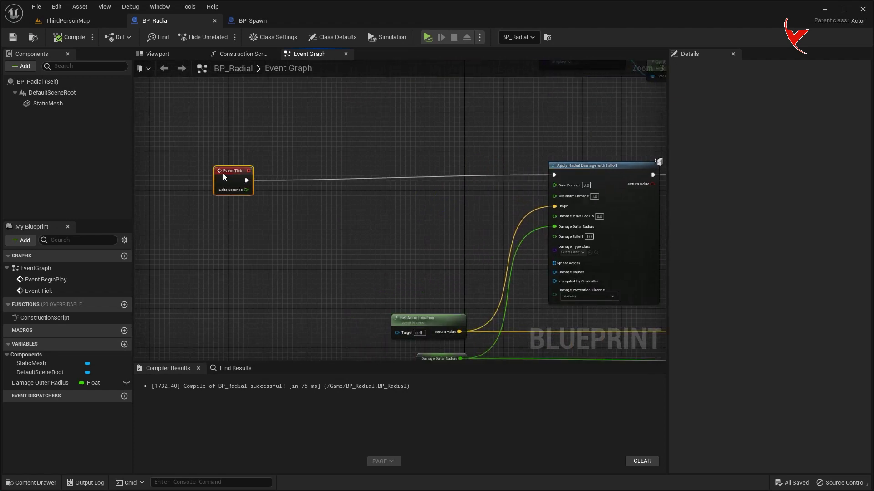
drag(223, 173, 209, 163)
scroll(209, 168, up, 3)
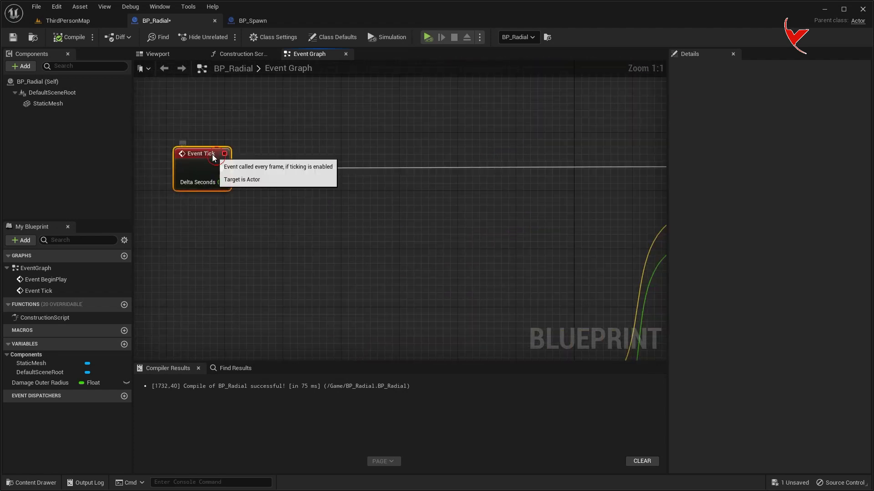
drag(214, 169, 334, 168)
text(add fi)
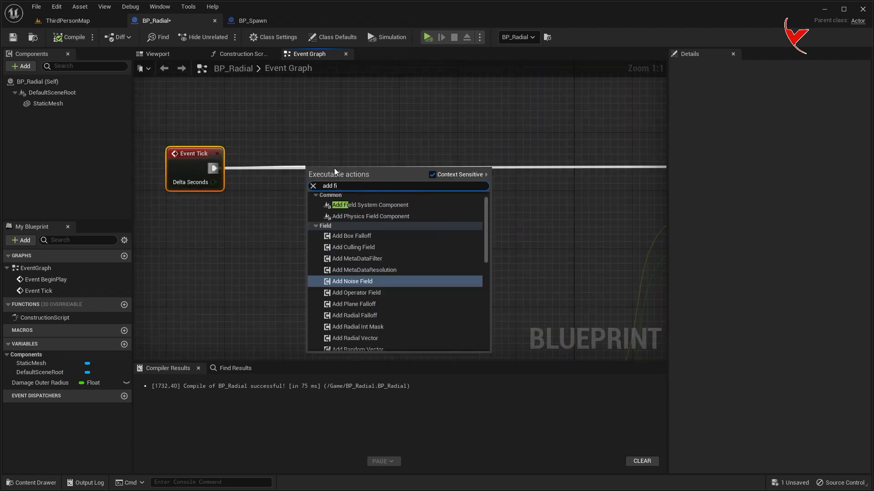
text(eld sys)
key(Return)
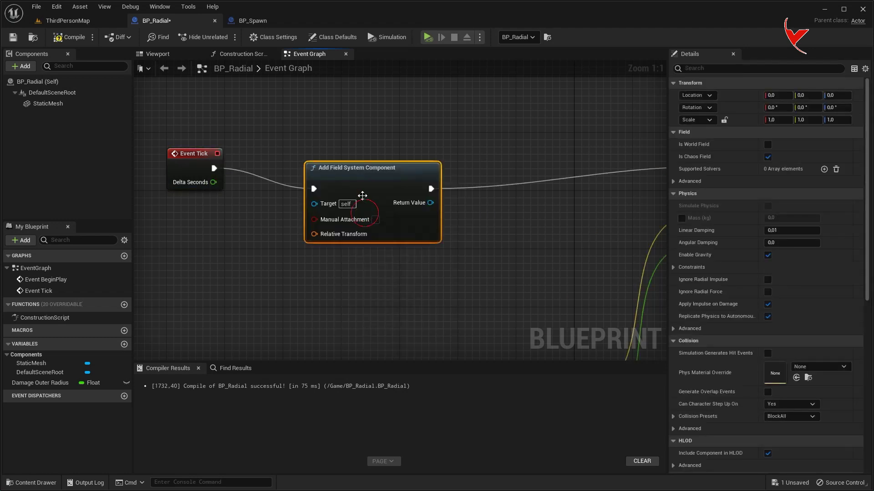
Add Apply Radial Force from the component and run Apply Radial Damage after it.
right_drag(455, 205, 327, 167)
drag(302, 165, 362, 166)
text(apply)
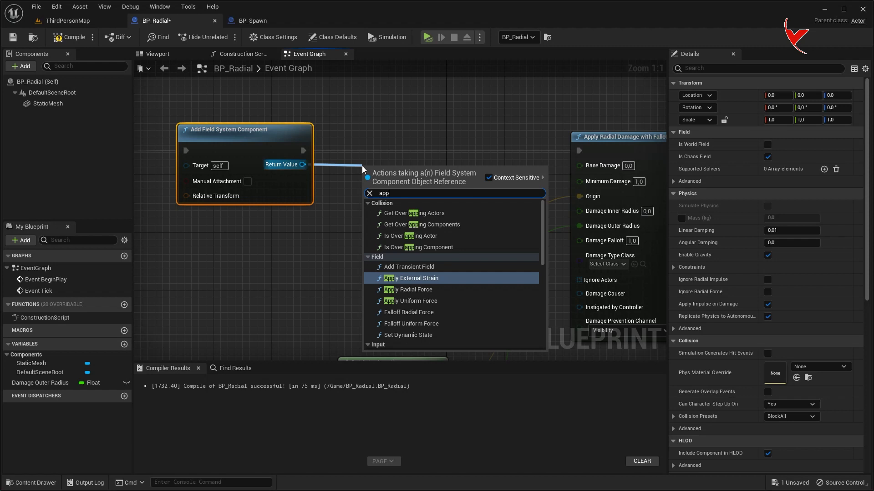
click(414, 236)
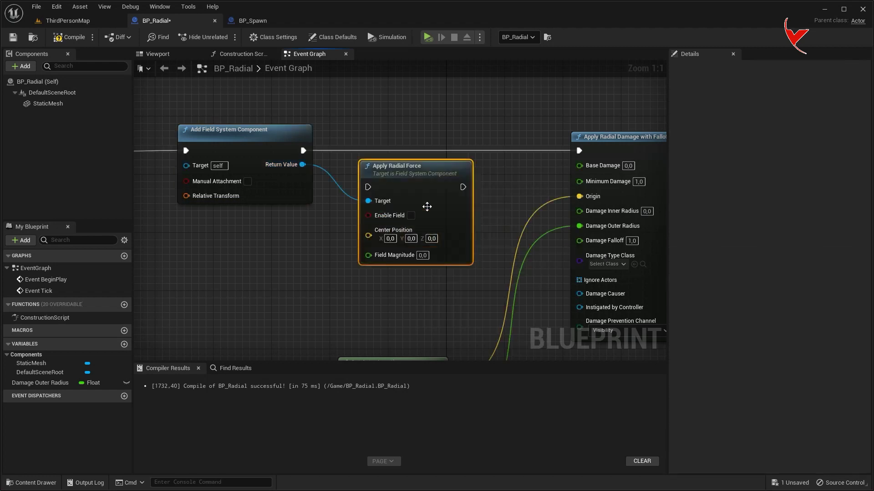
drag(422, 223, 434, 184)
drag(477, 151, 570, 153)
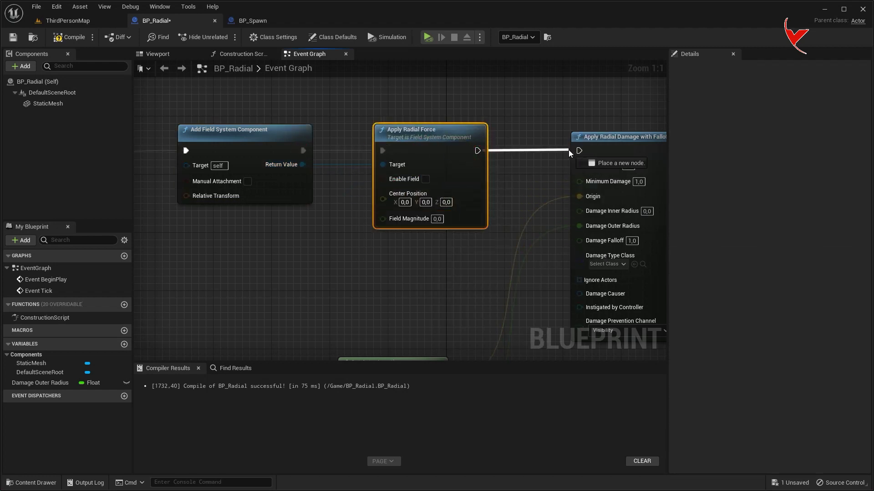
Centre the force on Get Actor Location, enable the field with magnitude 30000, compile, and play-test.
right_drag(577, 151, 577, 105)
scroll(633, 209, down, 3)
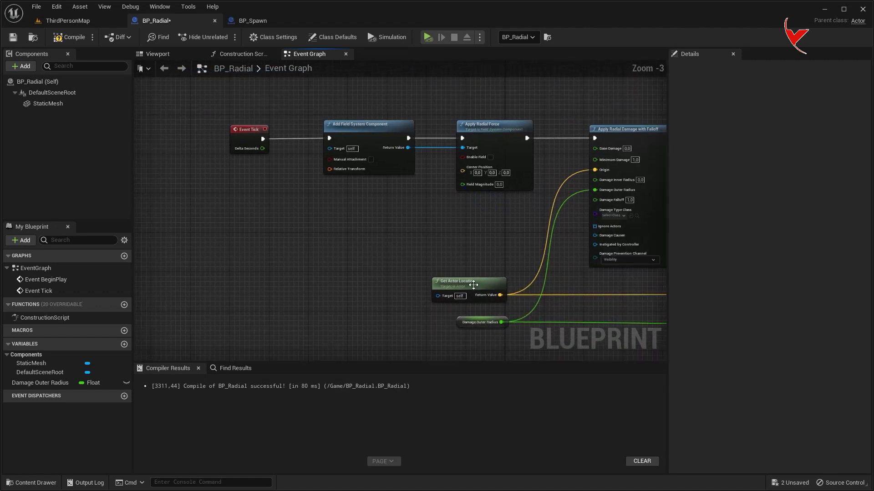
click(372, 283)
drag(402, 295, 462, 170)
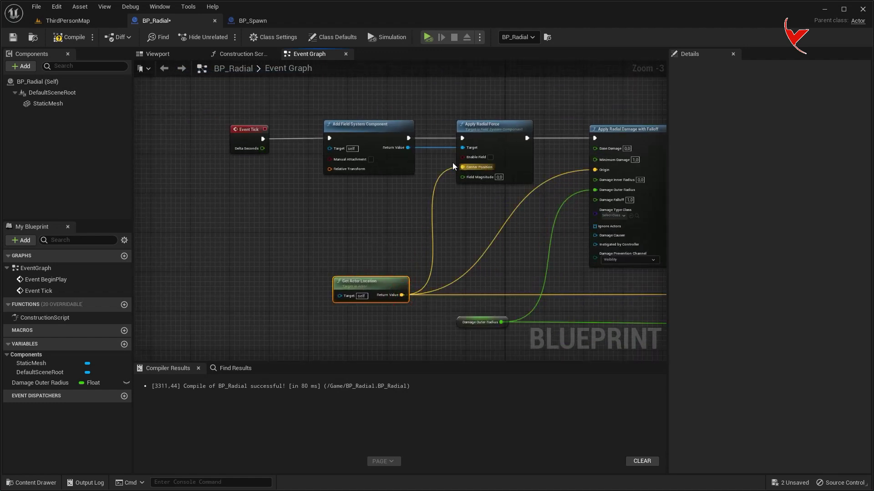
scroll(461, 170, up, 2)
scroll(439, 200, up, 1)
click(469, 199)
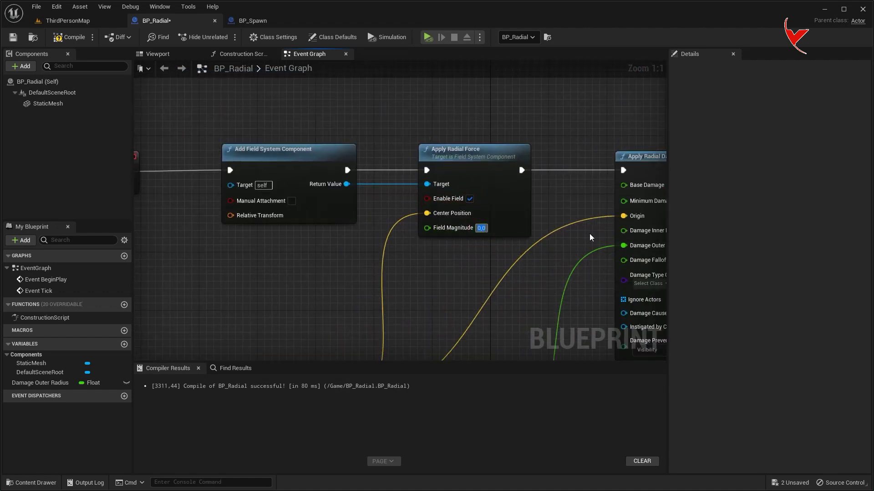
text(30000)
click(61, 37)
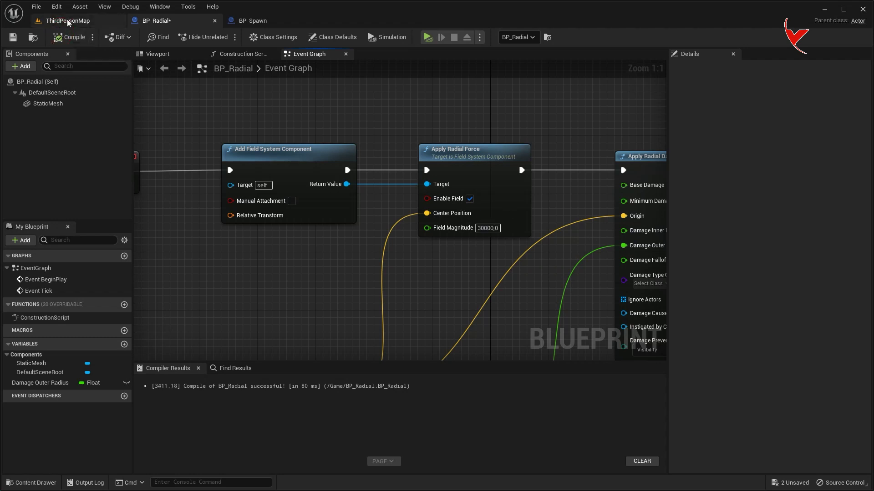
click(65, 23)
click(203, 38)
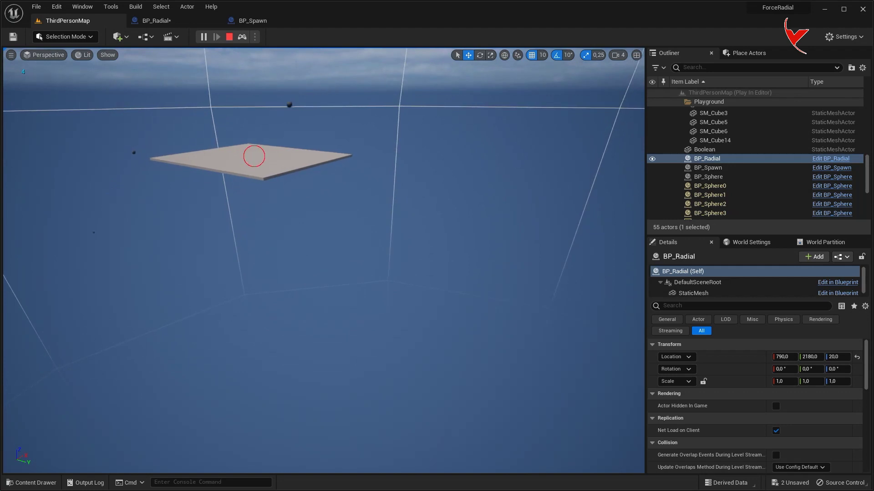
Select the floating platform SM_Cube14 while the play test runs.
click(254, 156)
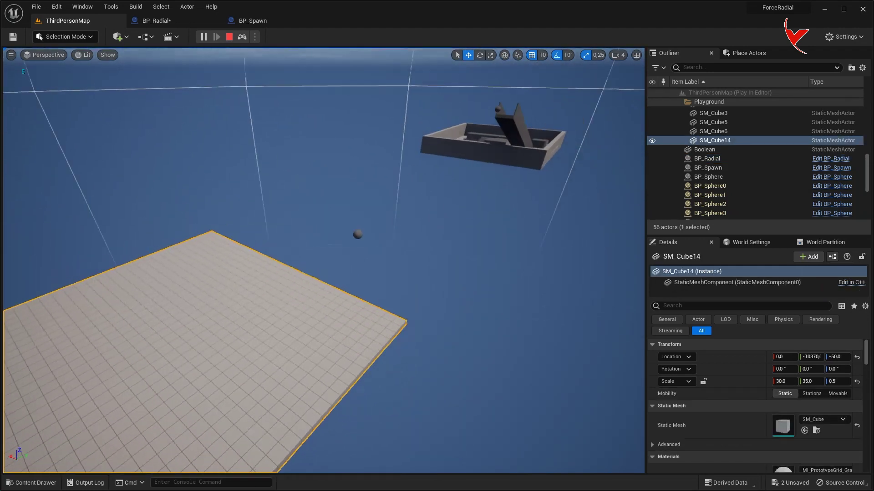